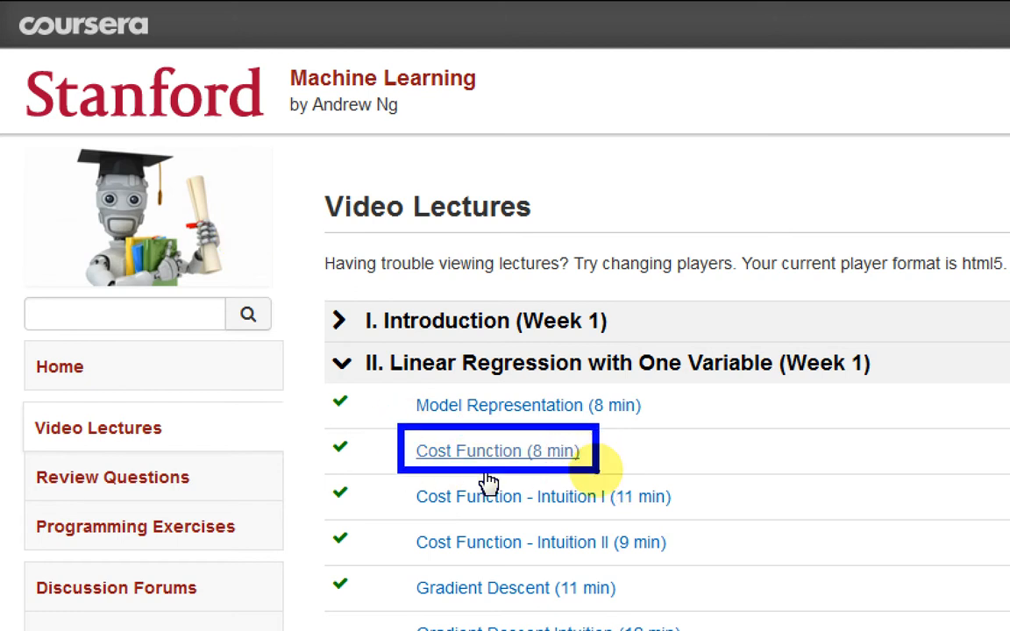
# Step: Switch from the browser to the Machine Learning folder in the file manager, and launch Audacity
pyautogui.hotkey('alt', 'Tab')
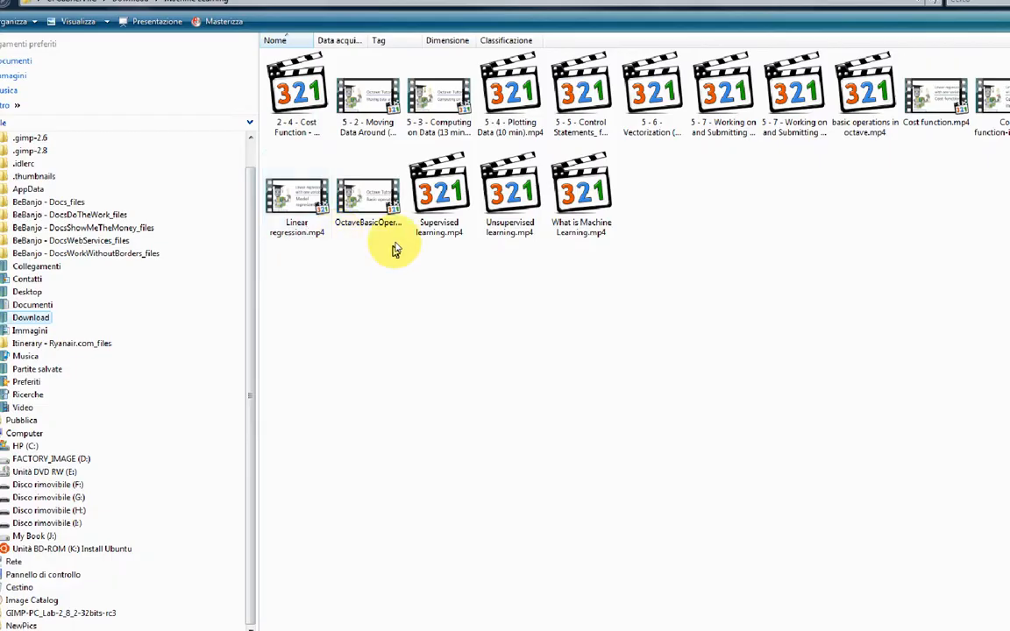
pyautogui.moveTo(768, 154); pyautogui.dragTo(931, 26)
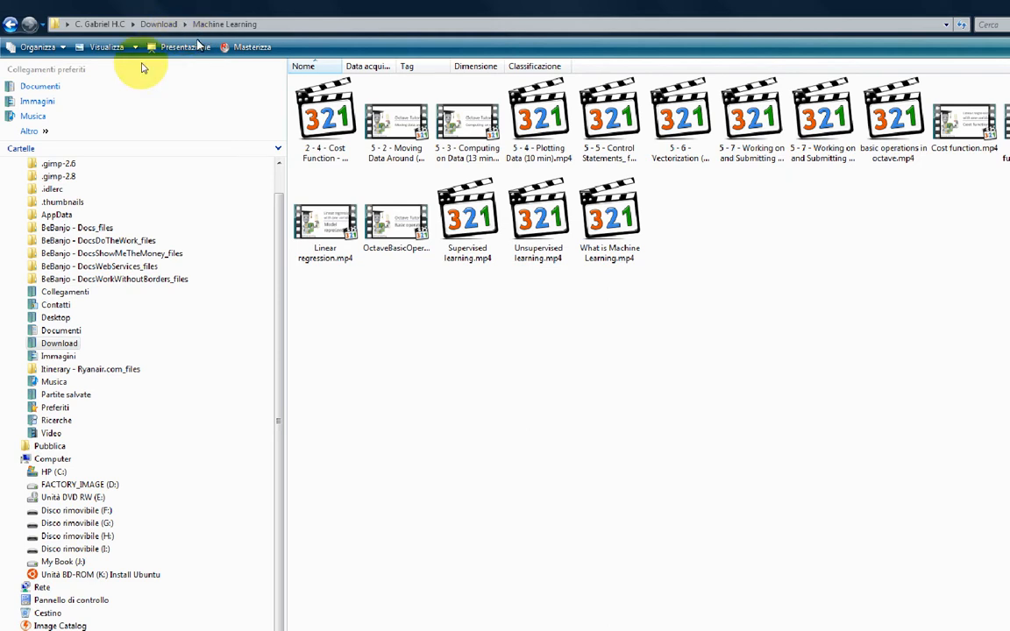
pyautogui.press('super')
pyautogui.write('audacity')
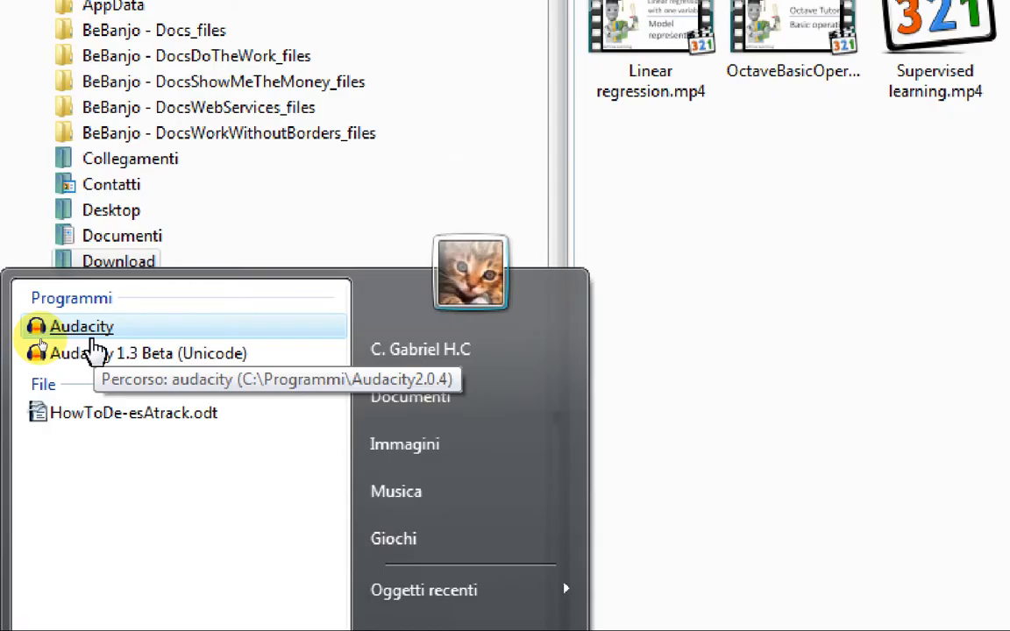
pyautogui.click(44, 299)
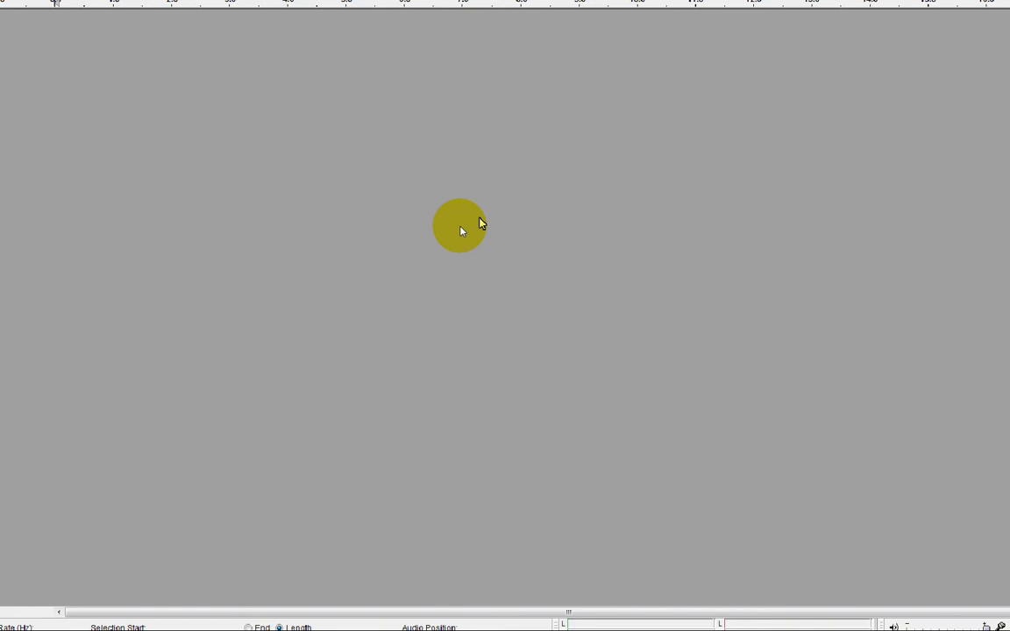
# Step: Import Cost function.mp4 from the Machine Learning folder into Audacity and enlarge the height of its stereo track
pyautogui.hotkey('alt', 'Tab')
pyautogui.hotkey('alt', 'Tab')
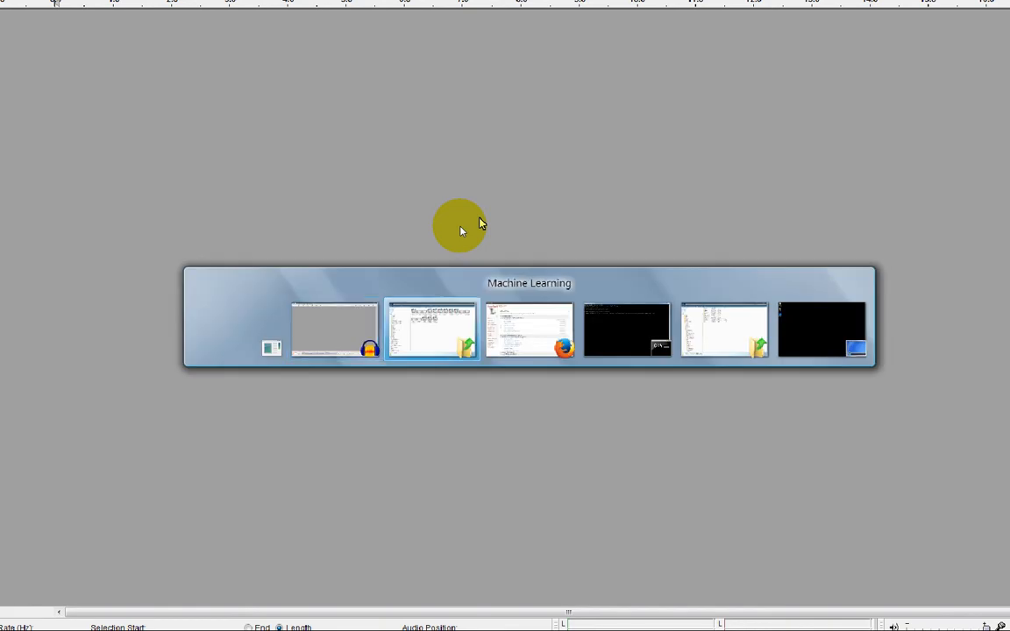
pyautogui.moveTo(778, 276); pyautogui.dragTo(428, 339)
pyautogui.hotkey('alt', 'Tab')
pyautogui.hotkey('alt', 'Tab')
pyautogui.hotkey('alt', 'shift', 'Tab')
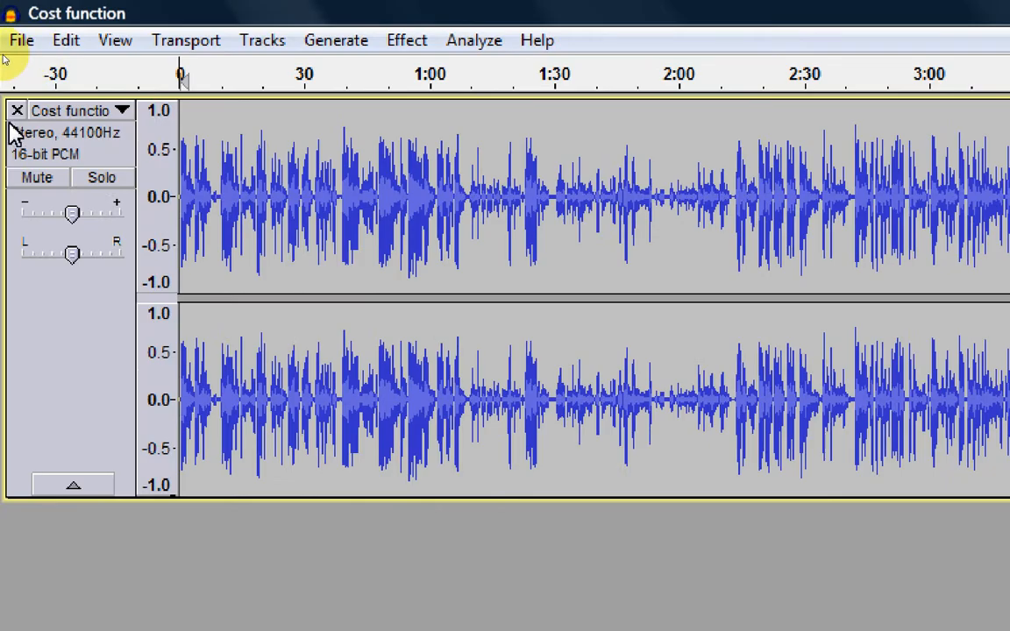
pyautogui.click(14, 133)
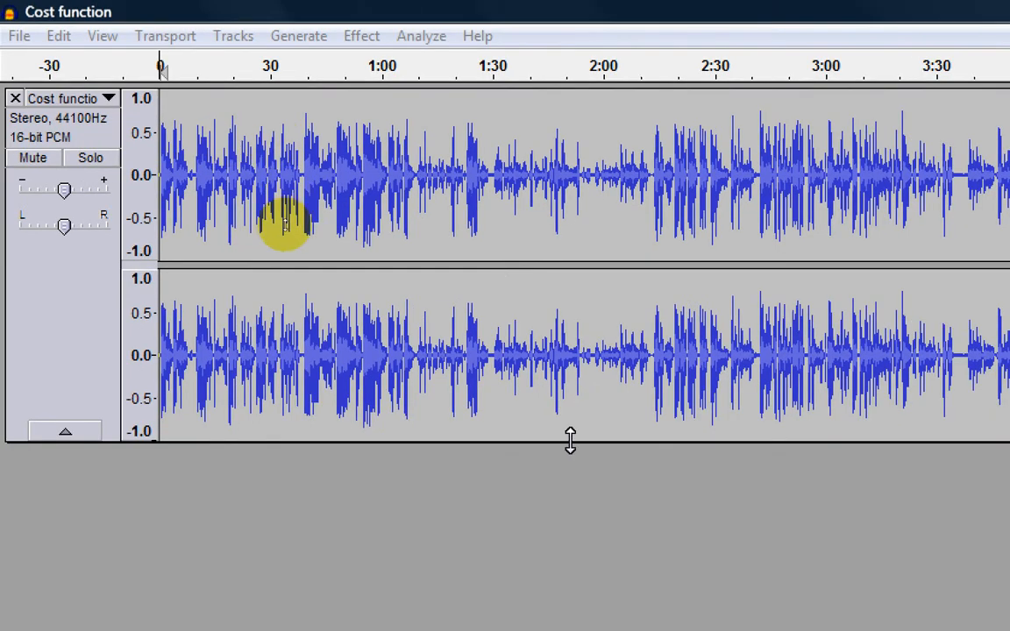
pyautogui.moveTo(562, 439); pyautogui.dragTo(580, 560)
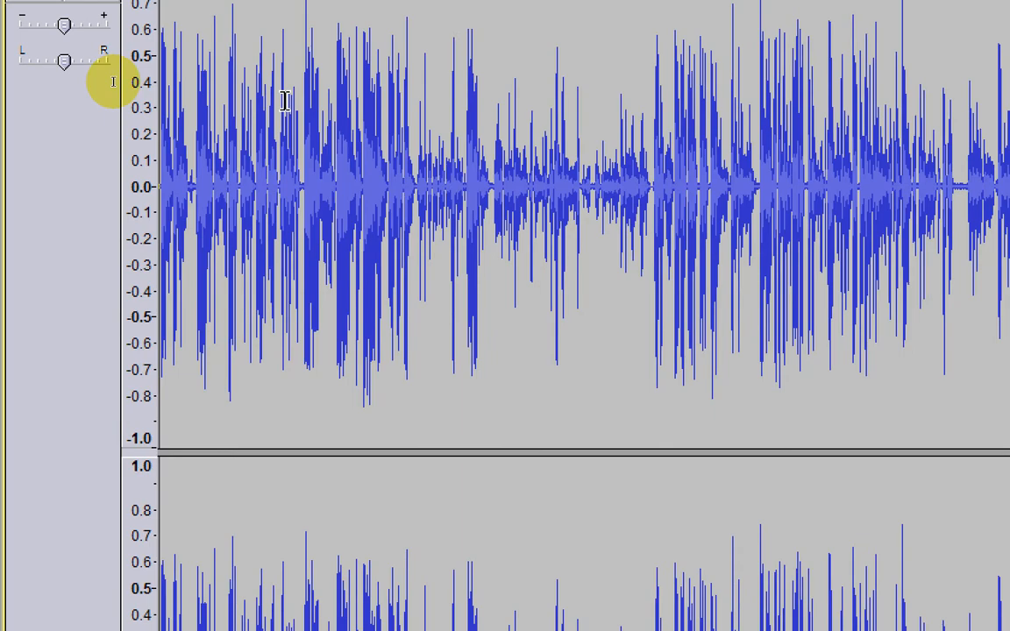
# Step: Check the FFmpeg import/export library in the Libraries preferences, declining to locate it manually
pyautogui.click(59, 36)
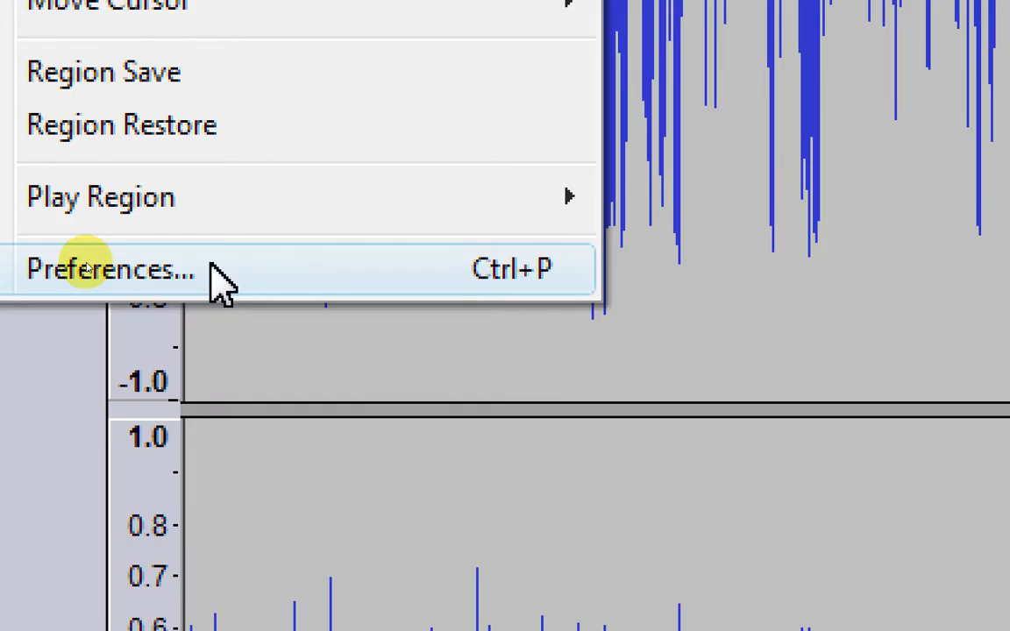
pyautogui.click(219, 281)
pyautogui.click(751, 517)
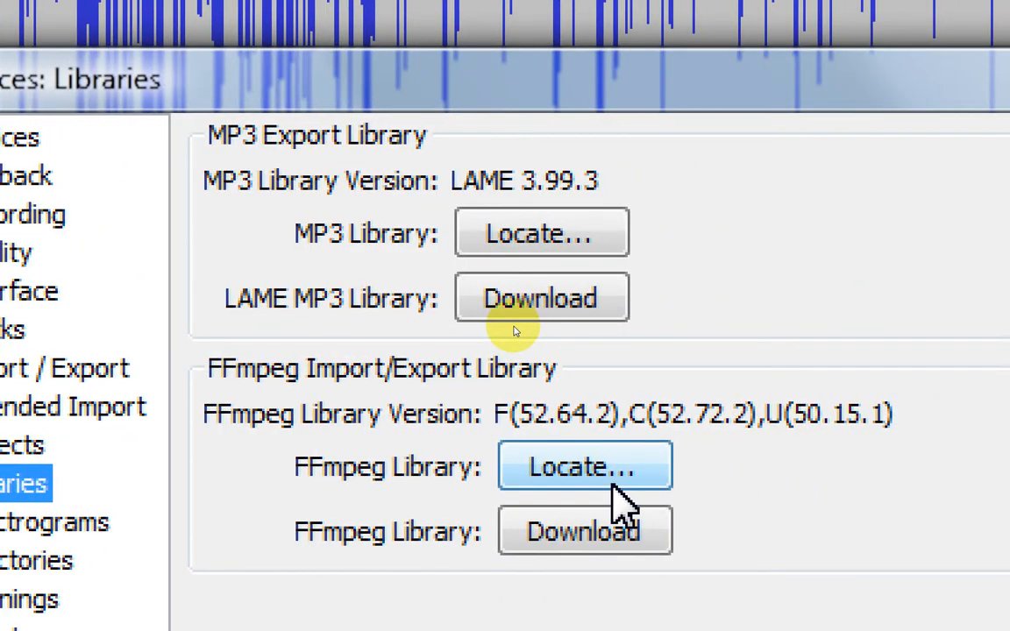
pyautogui.click(616, 492)
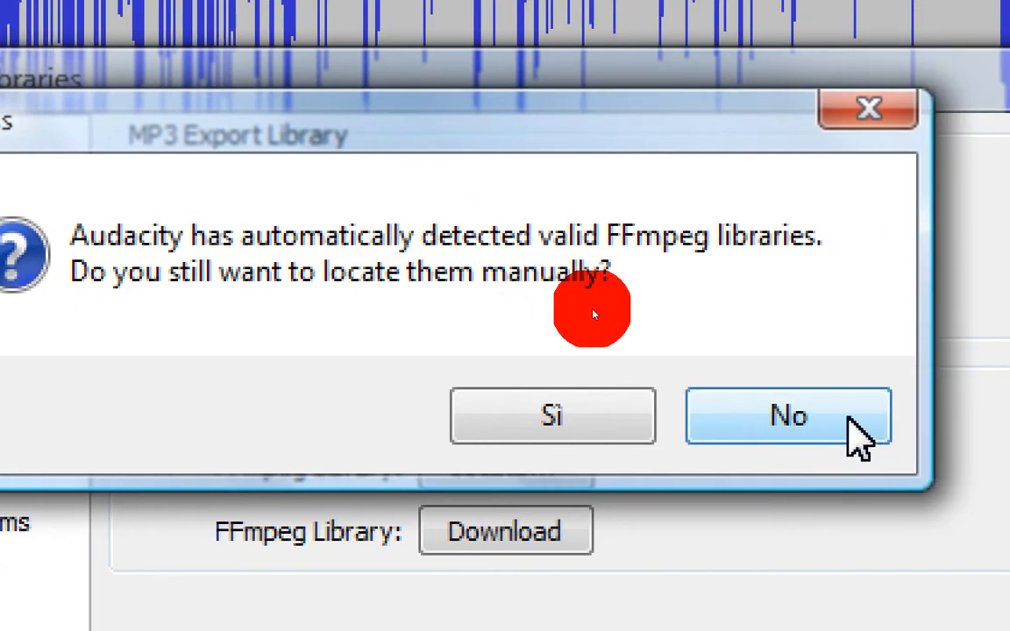
pyautogui.click(857, 436)
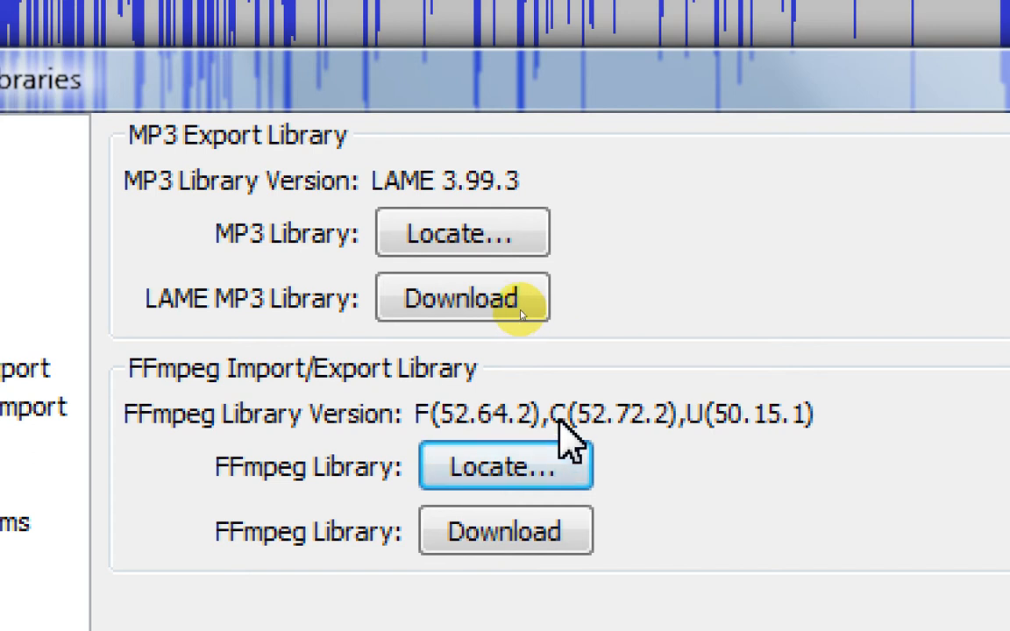
# Step: Switch to the browser and view the ffmpeg.org home page in a new tab at full screen
pyautogui.press('alt')
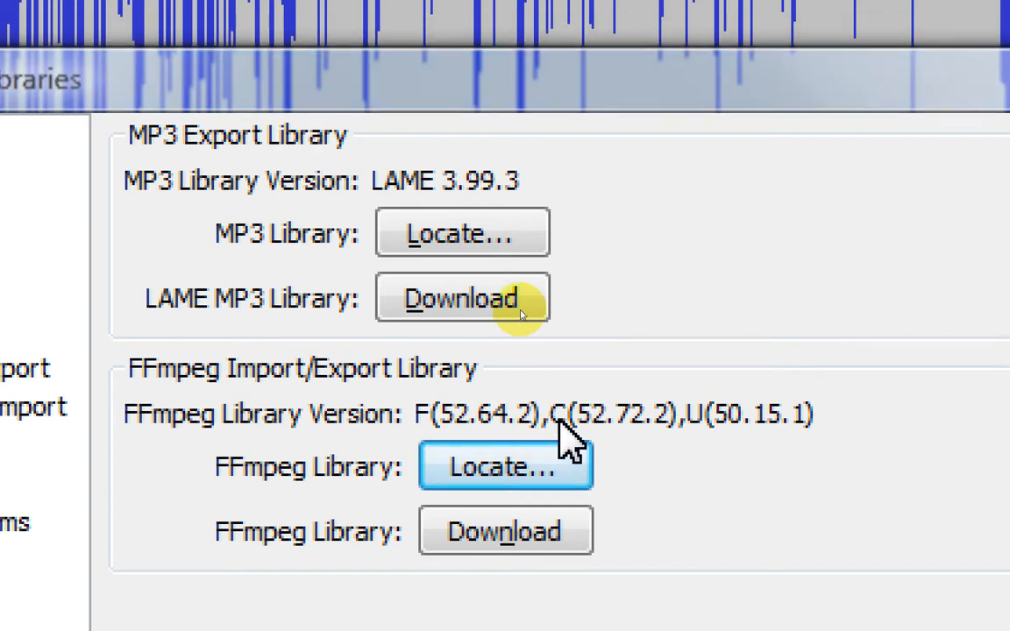
pyautogui.hotkey('alt', 'Tab')
pyautogui.hotkey('alt', 'Tab')
pyautogui.hotkey('alt', 'Tab')
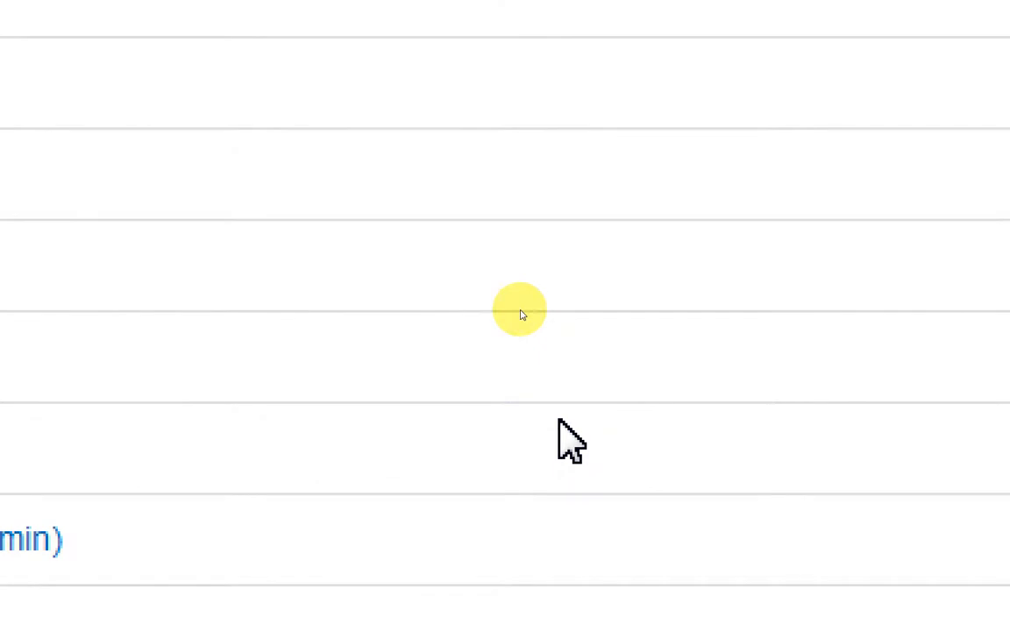
pyautogui.hotkey('ctrl', 't')
pyautogui.write('www.ffm')
pyautogui.click(165, 150)
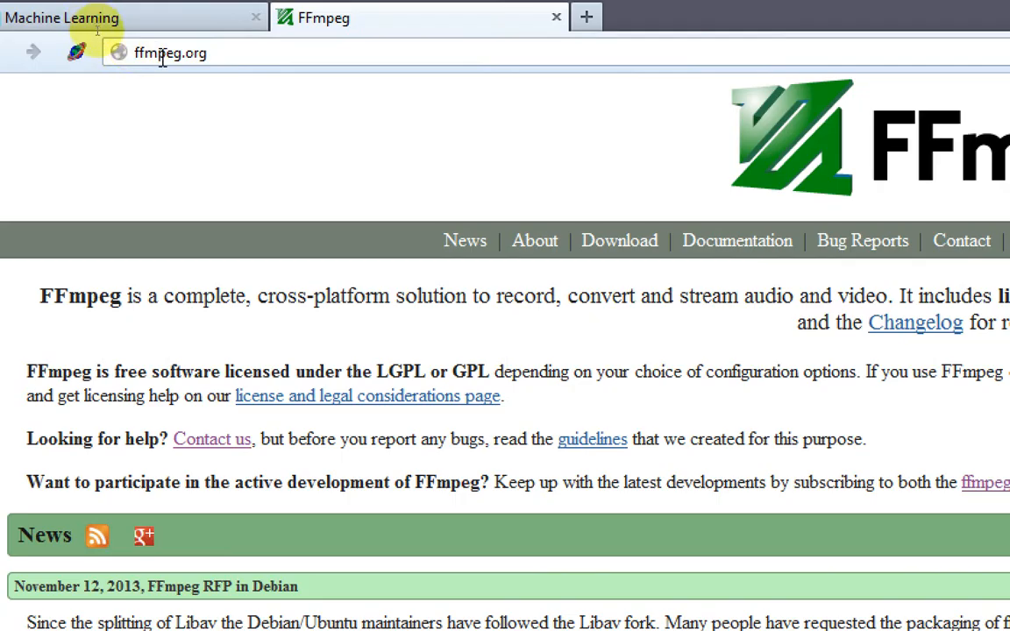
pyautogui.press('F11')
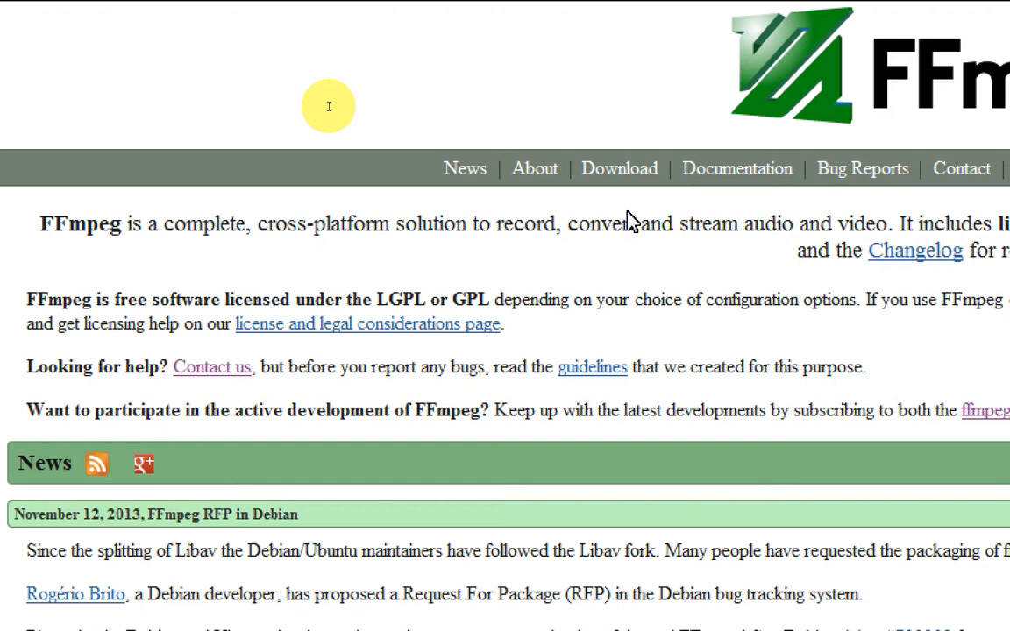
# Step: Return to Audacity and capture a noise profile from the quiet stretch between about 9 and 10.2 seconds of the Cost function track
pyautogui.hotkey('alt', 'Tab')
pyautogui.hotkey('alt', 'Tab')
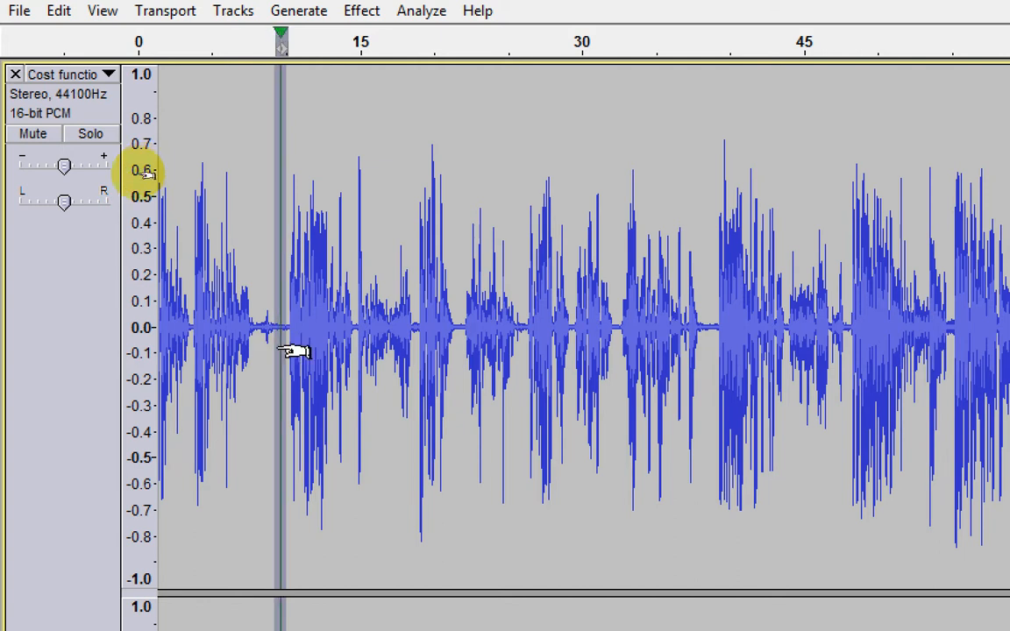
pyautogui.scroll(2, 266, 344)
pyautogui.moveTo(349, 338); pyautogui.dragTo(354, 337)
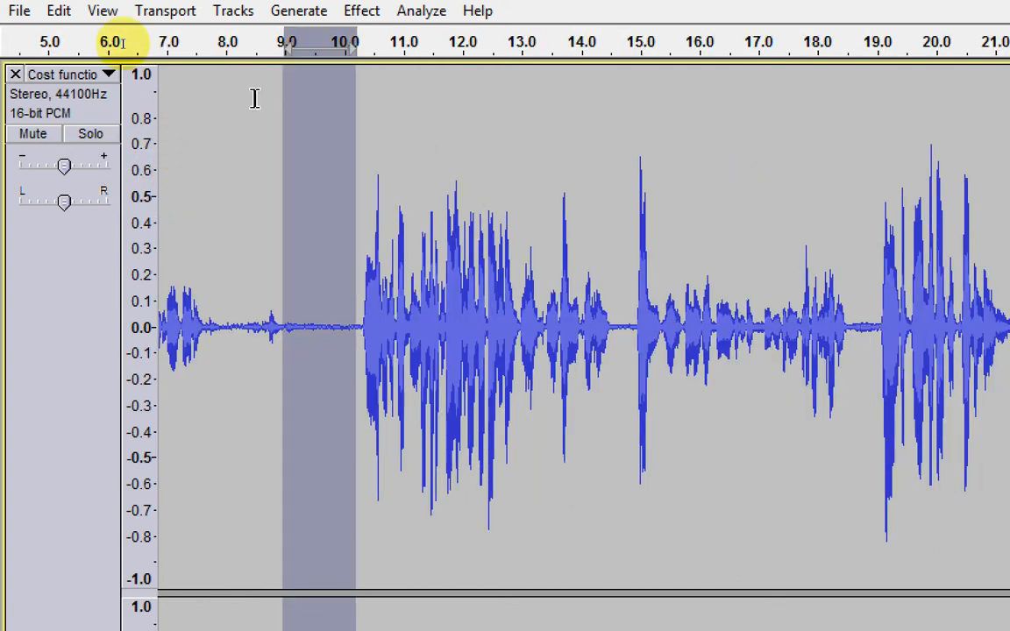
pyautogui.click(358, 12)
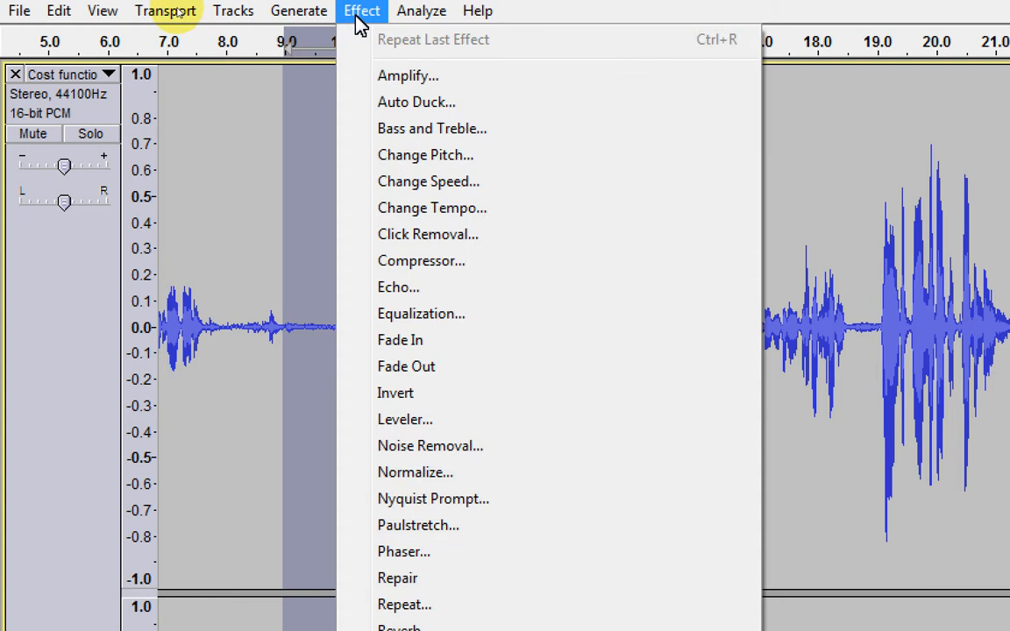
pyautogui.click(501, 454)
pyautogui.moveTo(260, 127); pyautogui.dragTo(246, 45)
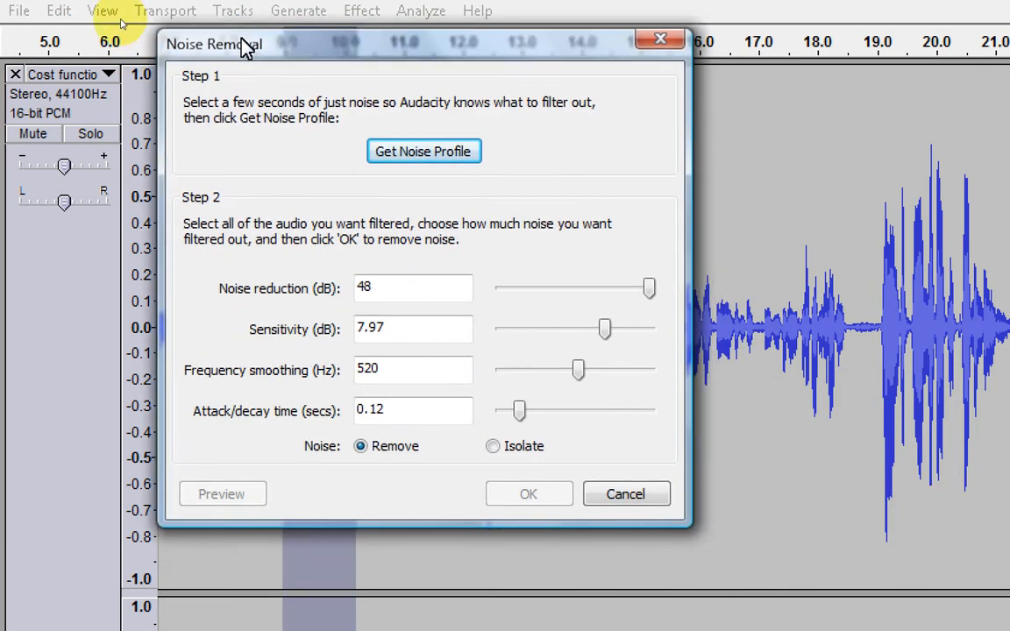
pyautogui.click(410, 156)
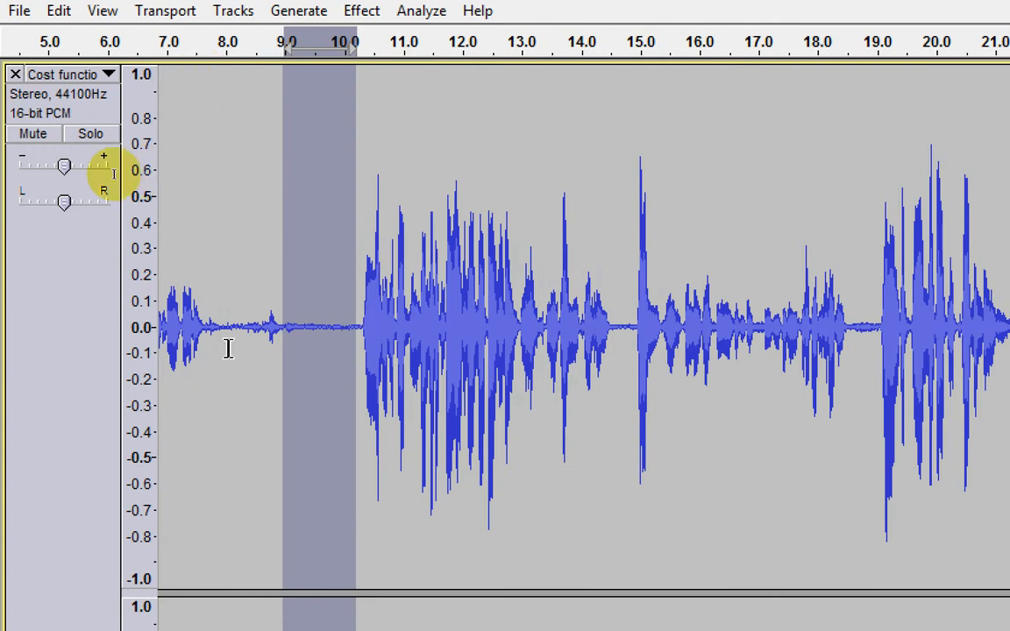
# Step: Apply Noise Removal to the whole track with 48 dB reduction, 7.97 dB sensitivity, 520 Hz smoothing, 0.12 s attack/decay and noise set to Remove
pyautogui.hotkey('ctrl', 'a')
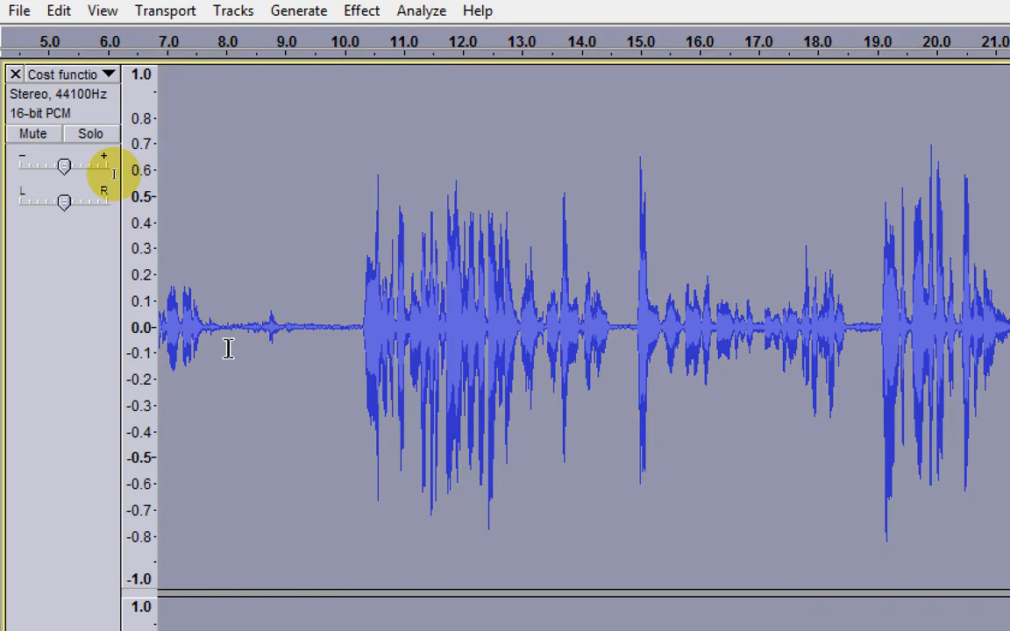
pyautogui.press('alt')
pyautogui.press('c')
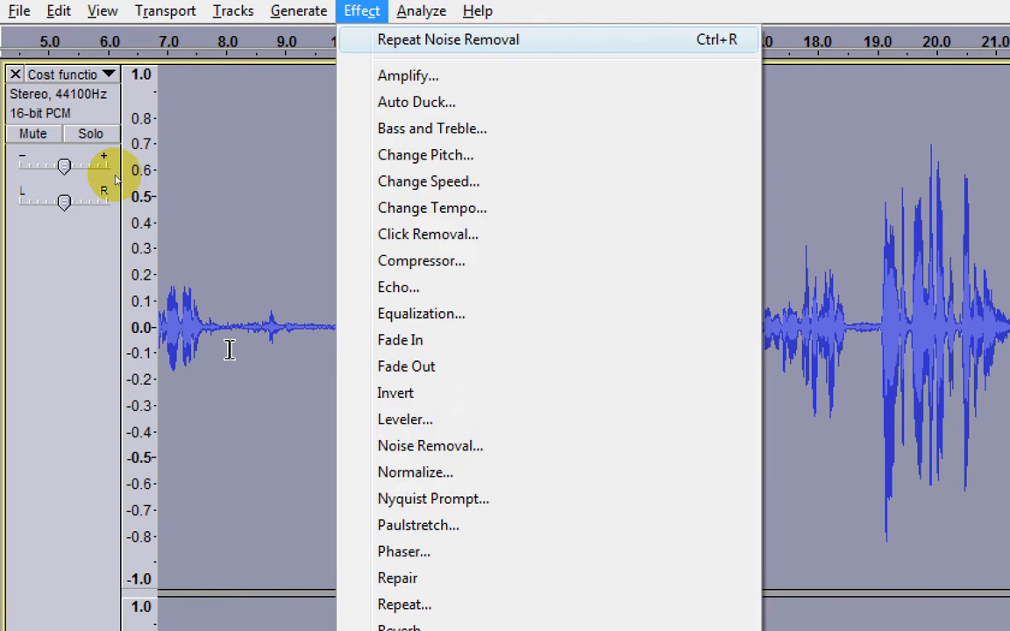
pyautogui.click(430, 446)
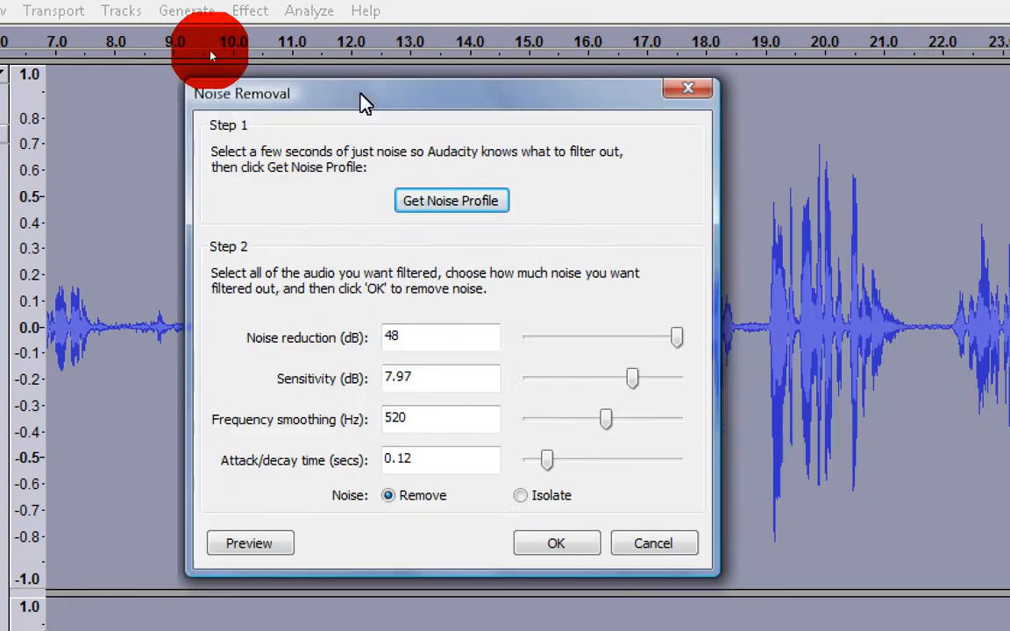
pyautogui.moveTo(366, 103); pyautogui.dragTo(281, 119)
pyautogui.doubleClick(308, 352)
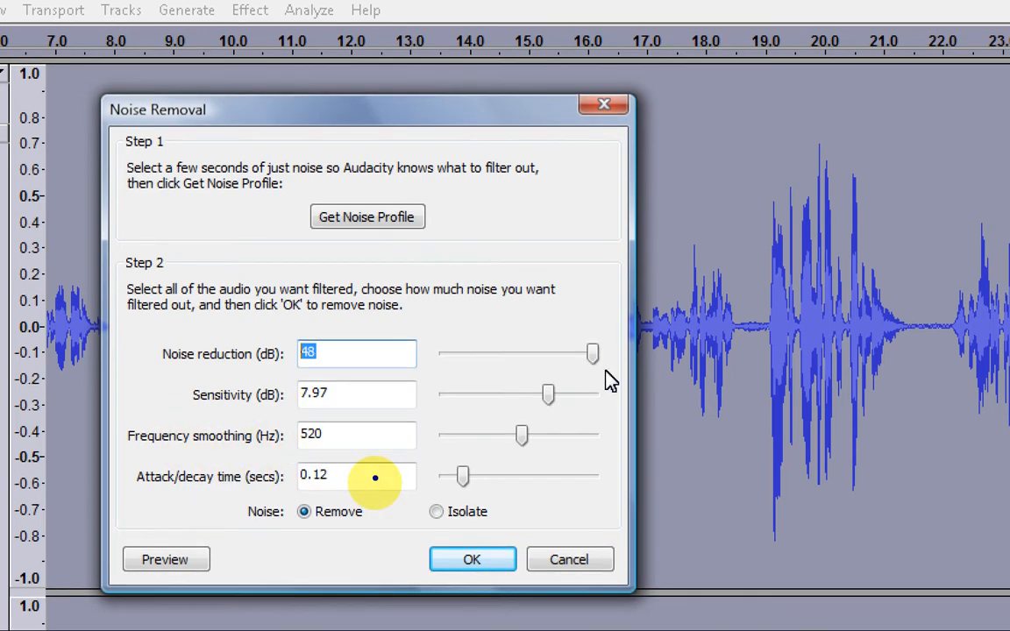
pyautogui.moveTo(284, 495); pyautogui.dragTo(383, 529)
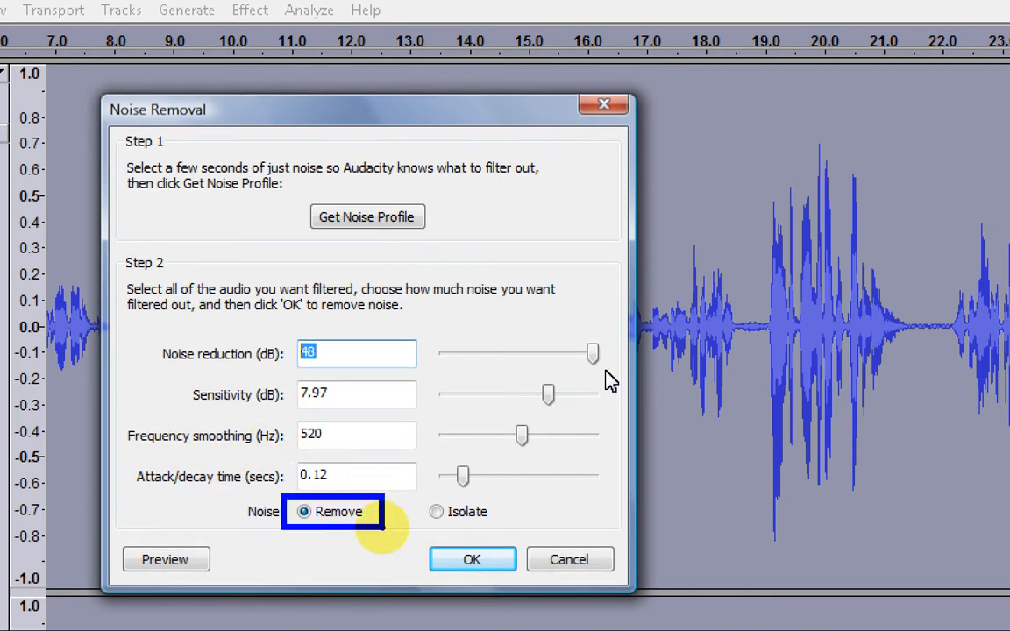
pyautogui.press('Escape')
pyautogui.click(447, 555)
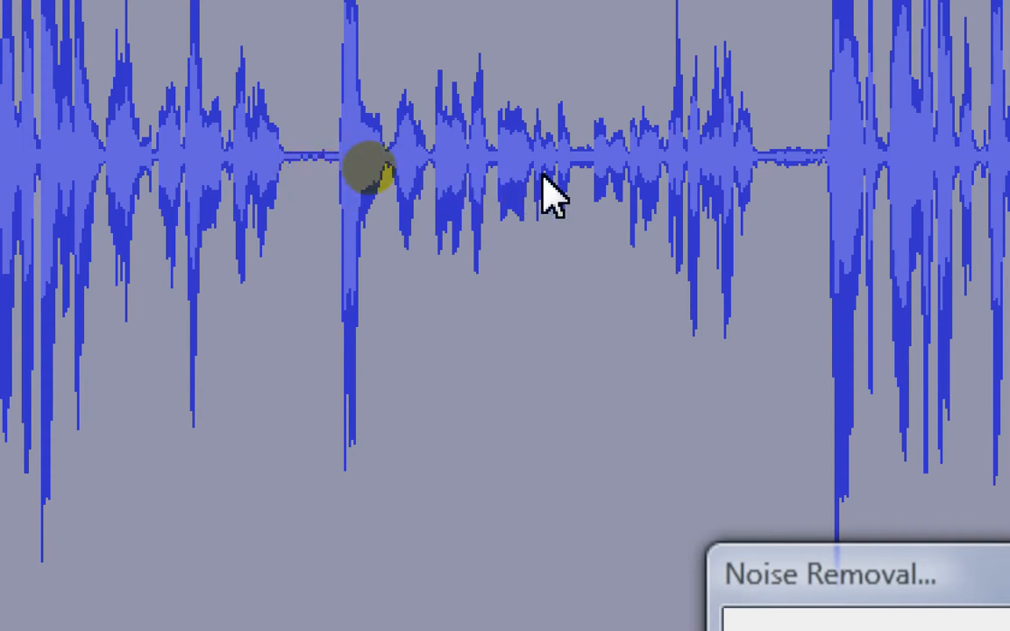
# Step: Inspect a quiet gap in the cleaned Cost function track, and duplicate the track, naming the copy Duplicate
pyautogui.moveTo(294, 162); pyautogui.dragTo(343, 180)
pyautogui.hotkey('ctrl', 'e')
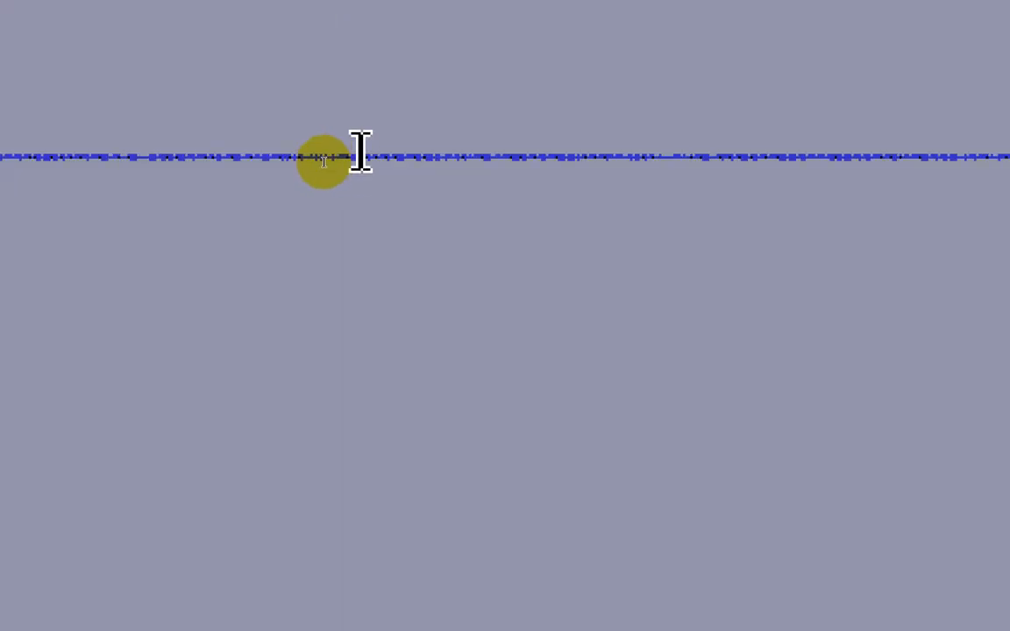
pyautogui.scroll(-10, 356, 162)
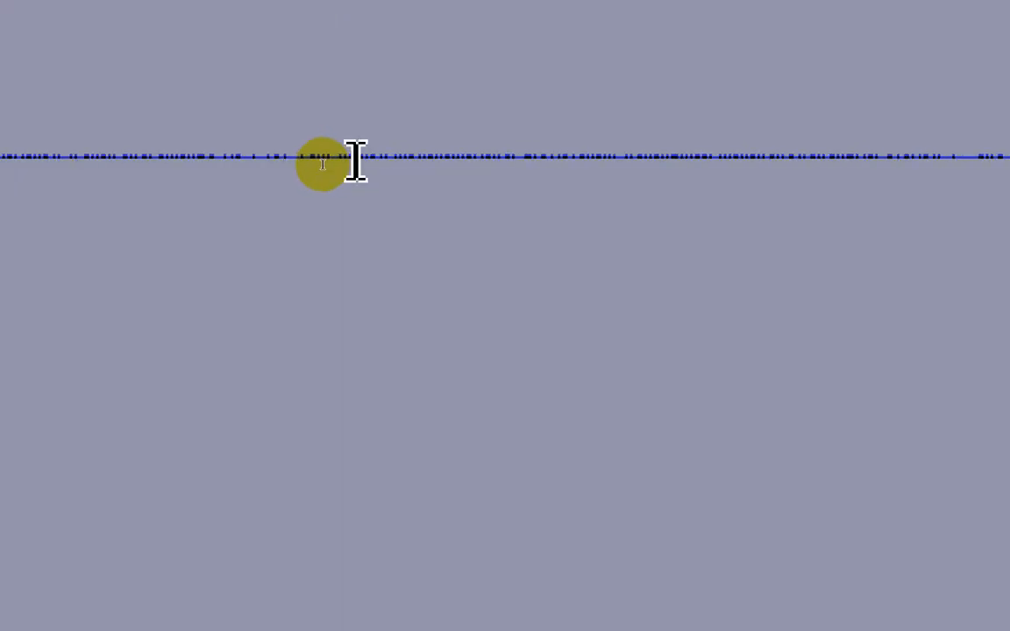
pyautogui.click(80, 175)
pyautogui.hotkey('ctrl', 'd')
pyautogui.scroll(-8, 125, 436)
pyautogui.click(50, 190)
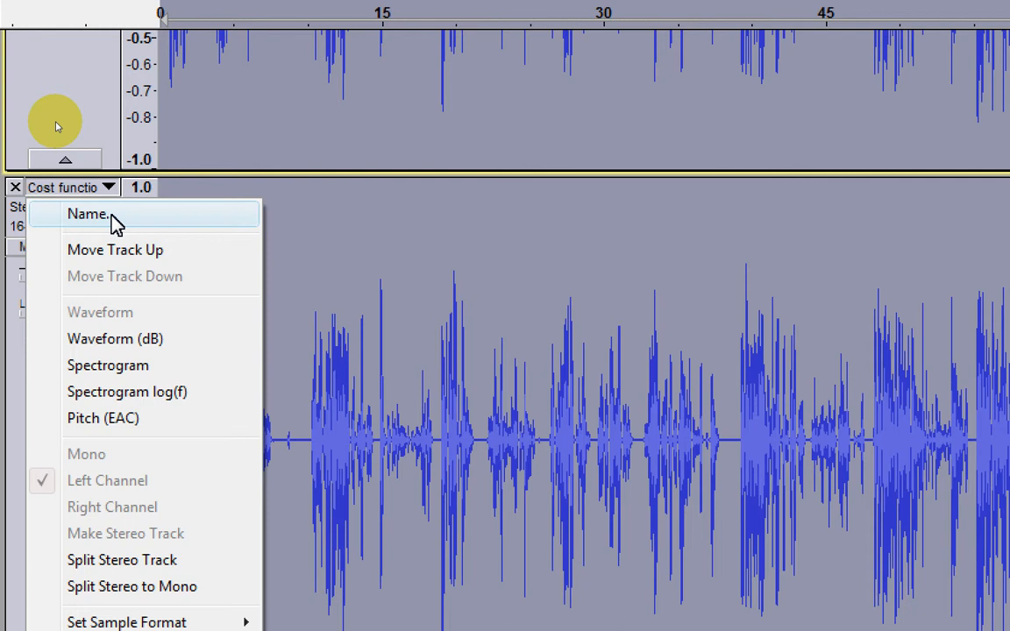
pyautogui.click(116, 224)
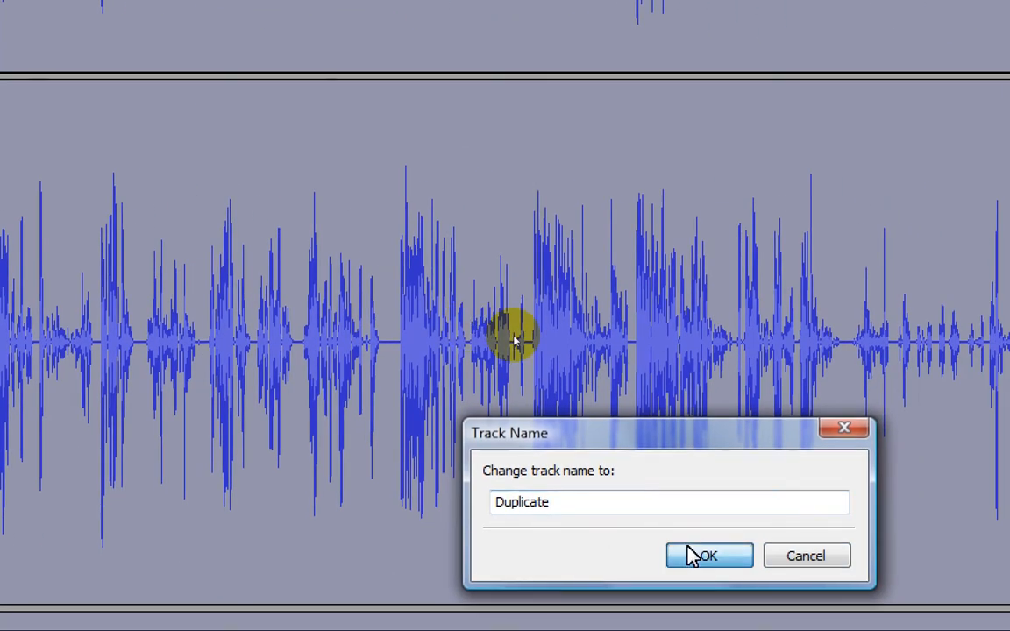
pyautogui.click(689, 551)
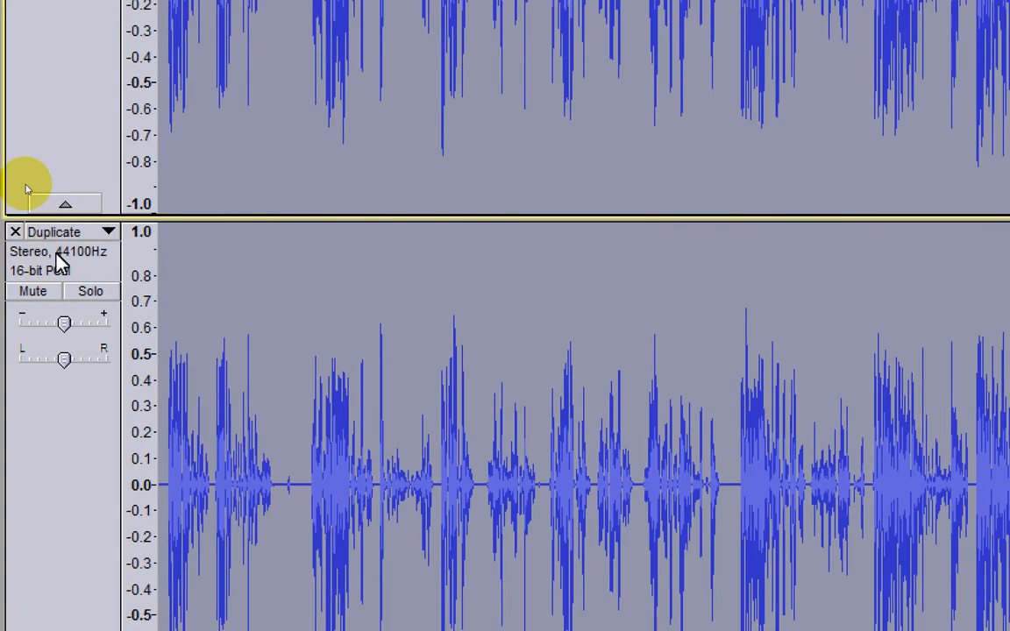
# Step: Make a further copy of the Duplicate track and name it SibilantsIsolation
pyautogui.click(53, 89)
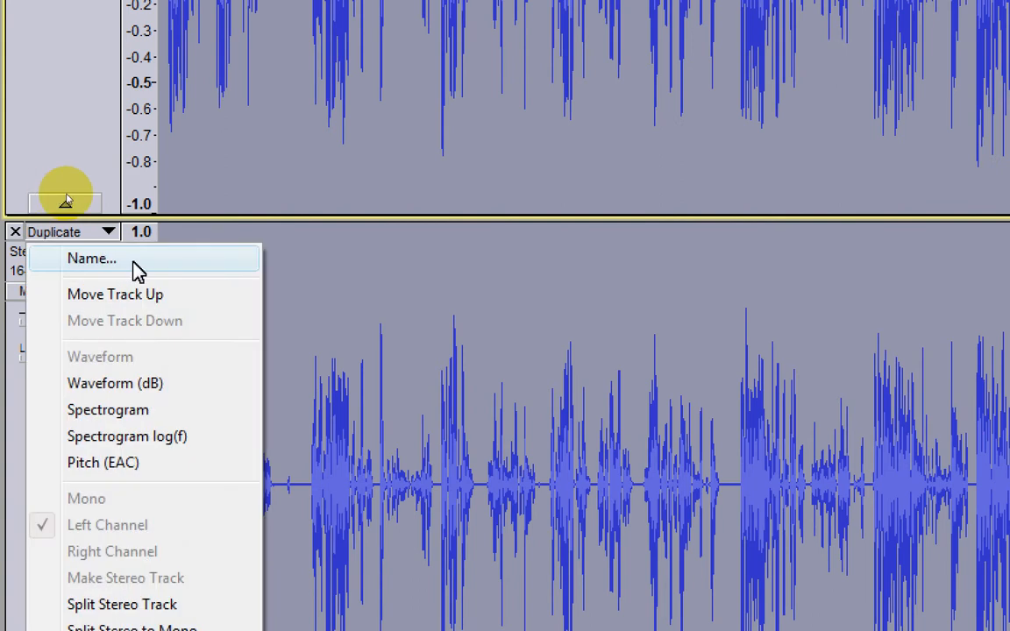
pyautogui.click(136, 272)
pyautogui.write('SibilantsIsolation')
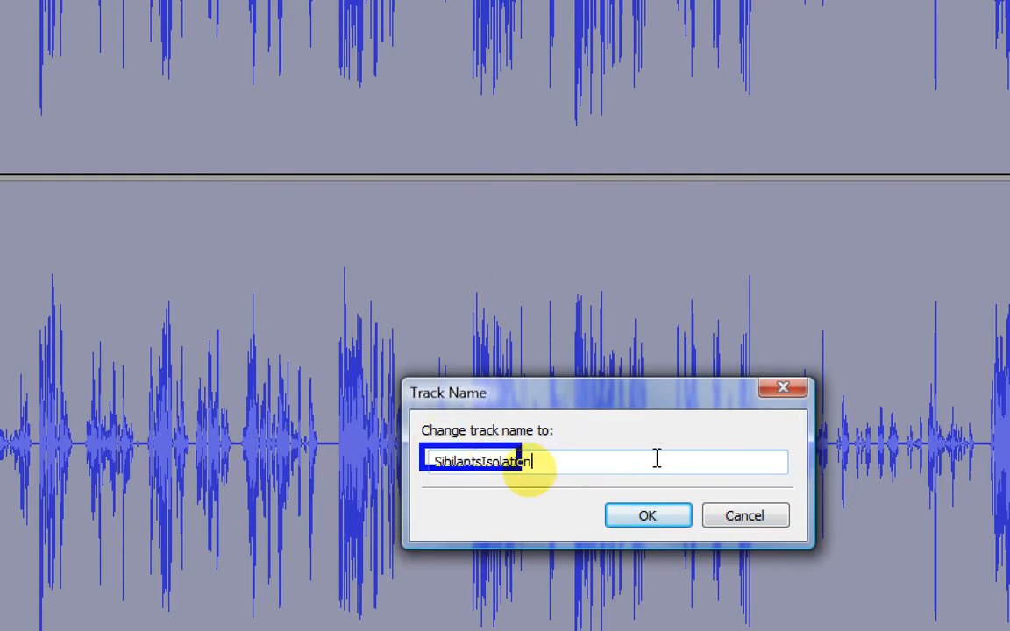
pyautogui.click(654, 518)
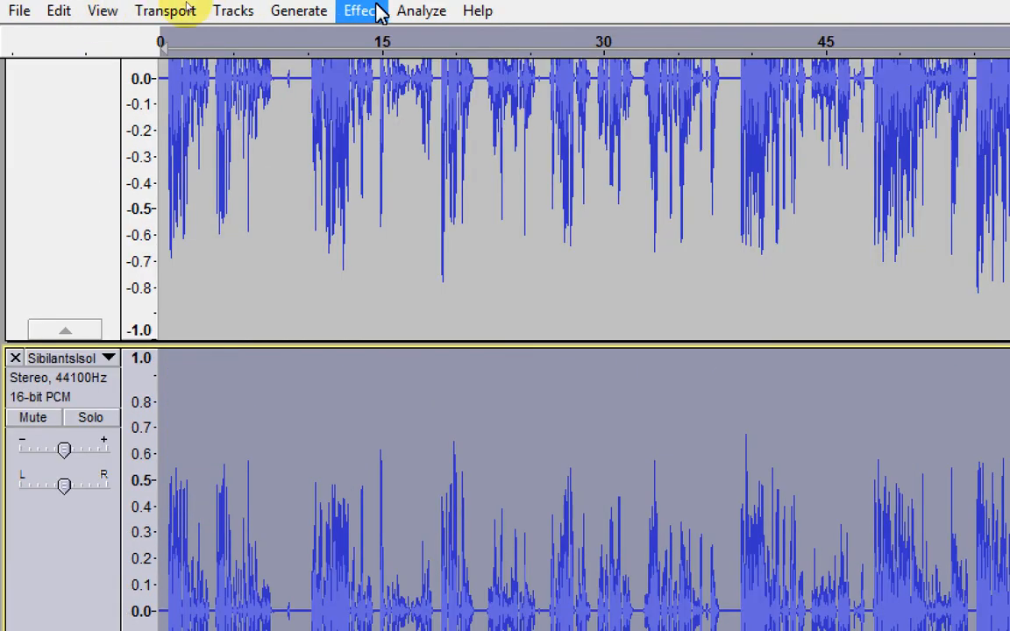
# Step: Apply the SPITFISH de-esser to the SibilantsIsolation track with listen on, sense and depth at maximum, and tune between 4k and 8k
pyautogui.click(378, 13)
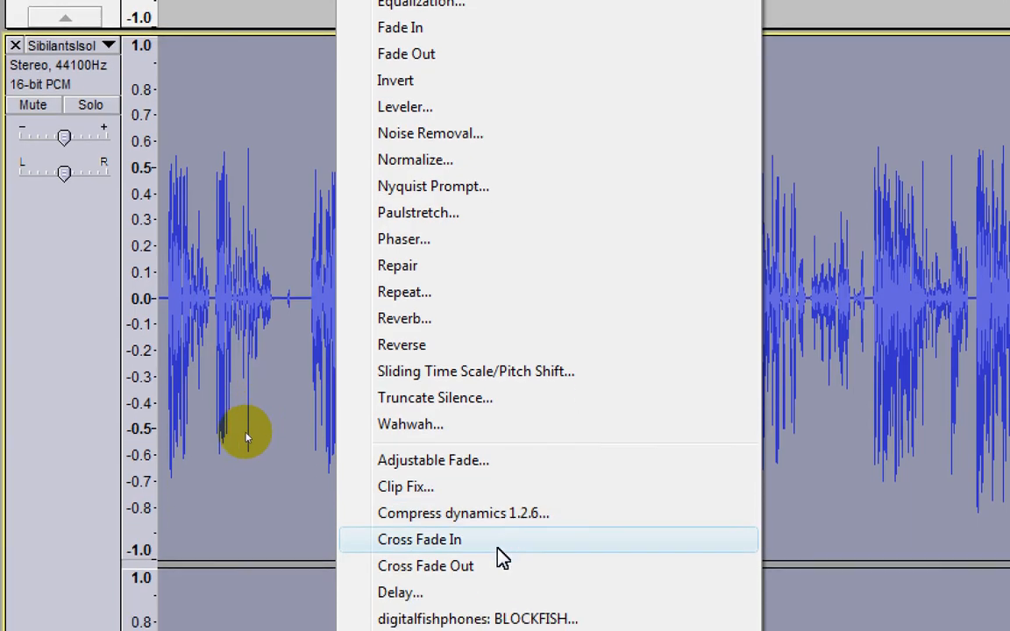
pyautogui.click(587, 537)
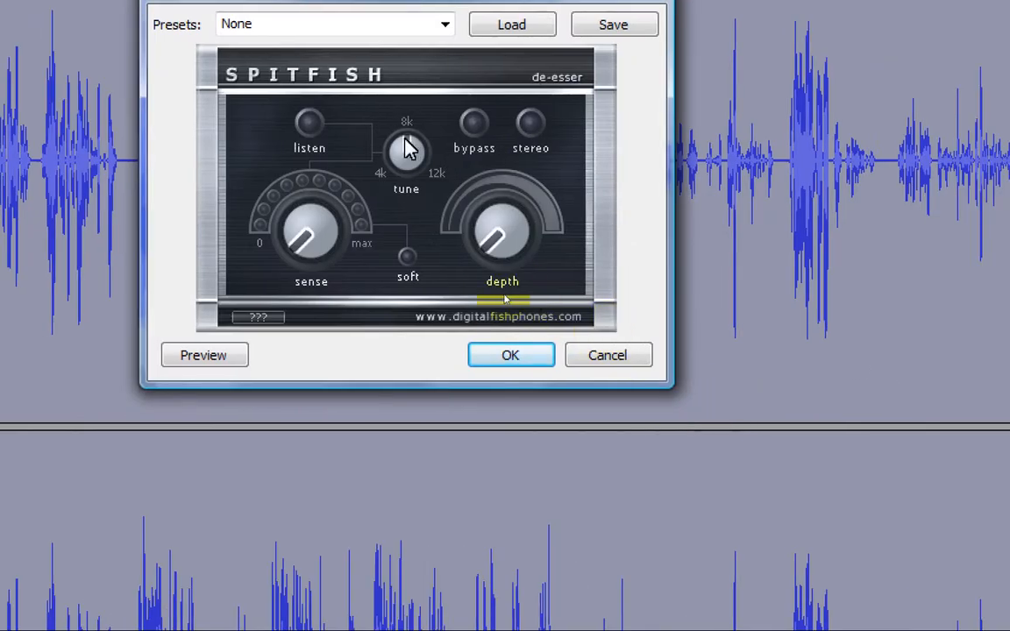
pyautogui.moveTo(405, 139); pyautogui.dragTo(400, 145)
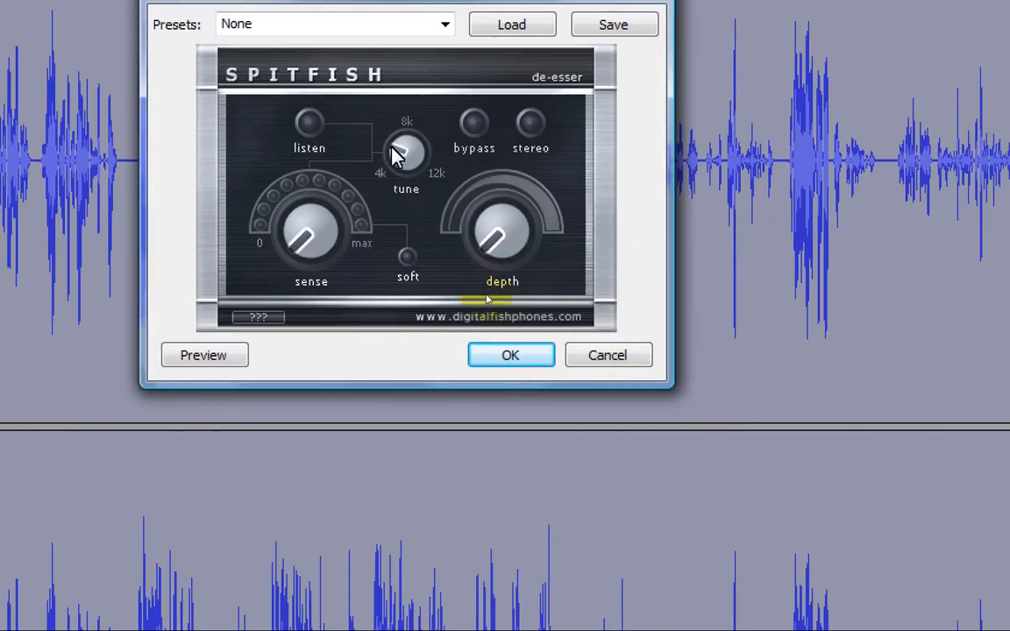
pyautogui.click(312, 122)
pyautogui.moveTo(296, 247); pyautogui.dragTo(349, 278)
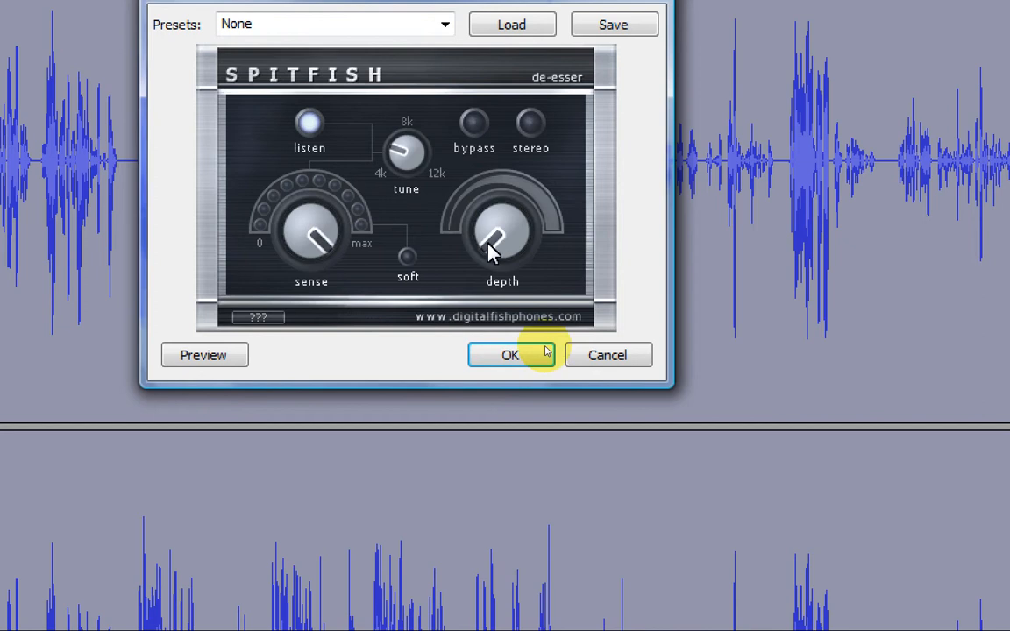
pyautogui.moveTo(490, 243); pyautogui.dragTo(524, 273)
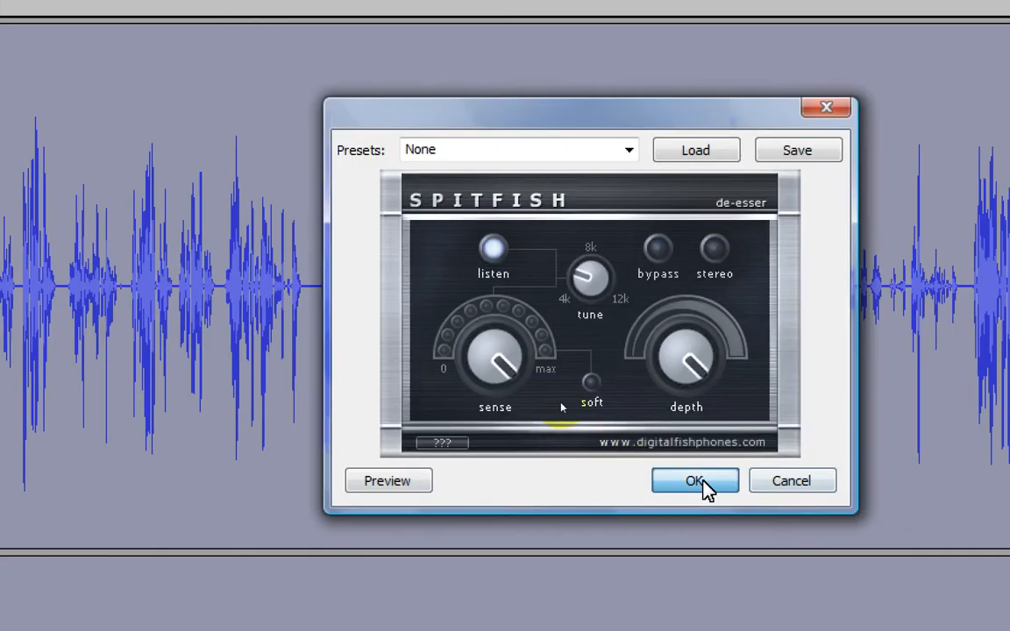
pyautogui.click(702, 482)
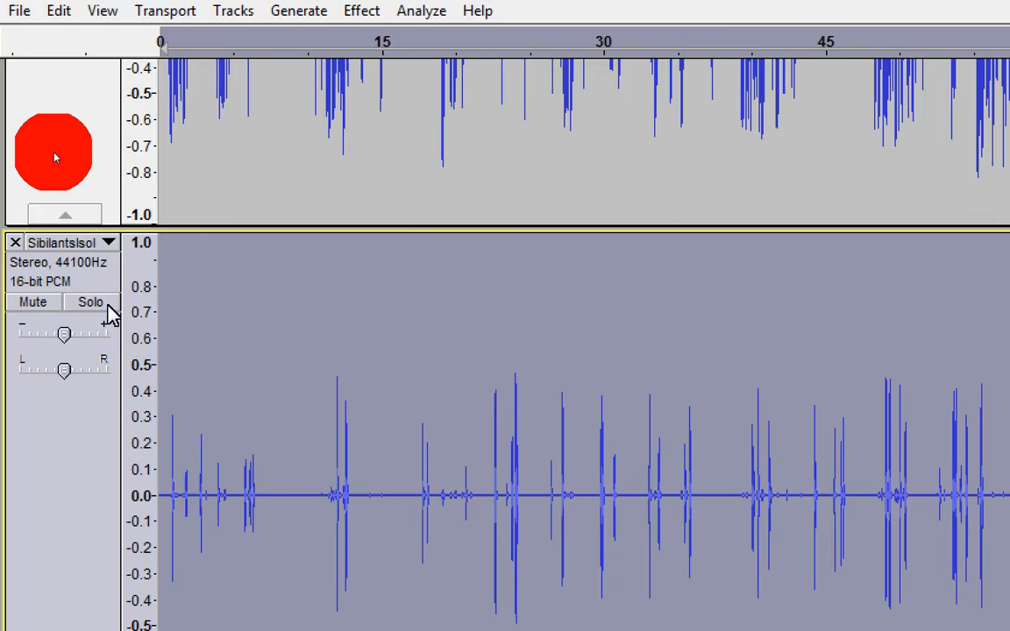
# Step: Solo the SibilantsIsolation track and play its opening seconds to check the isolated sibilants
pyautogui.click(108, 308)
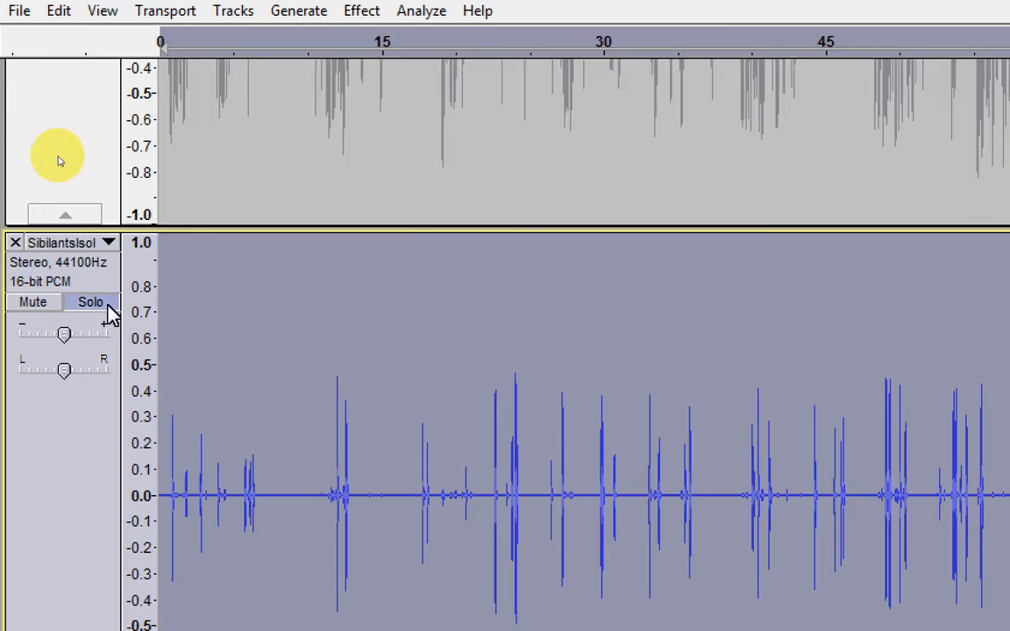
pyautogui.press('space')
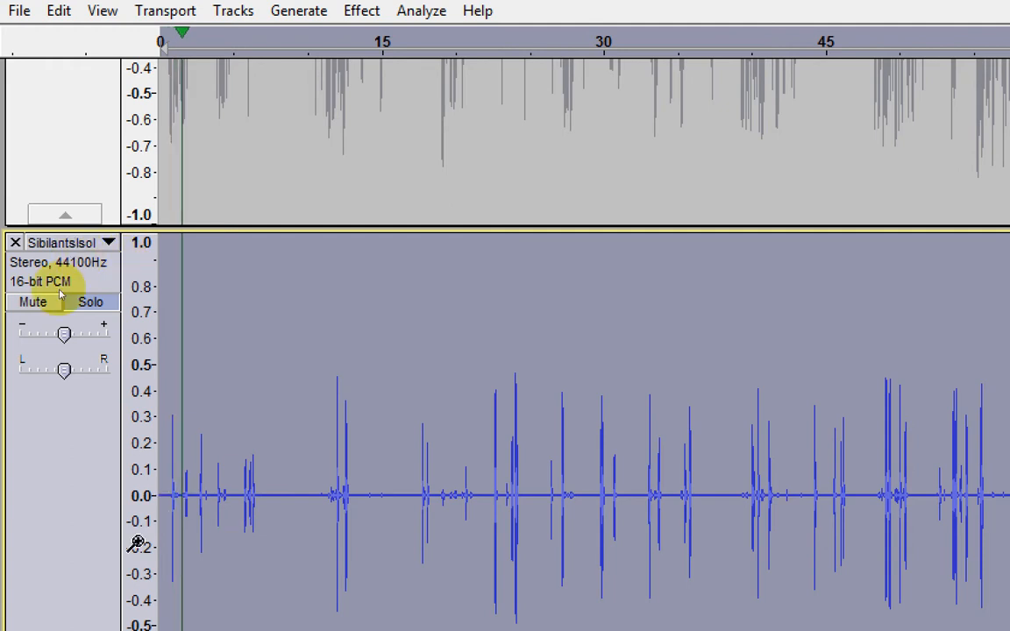
pyautogui.press('space')
pyautogui.scroll(5, 182, 455)
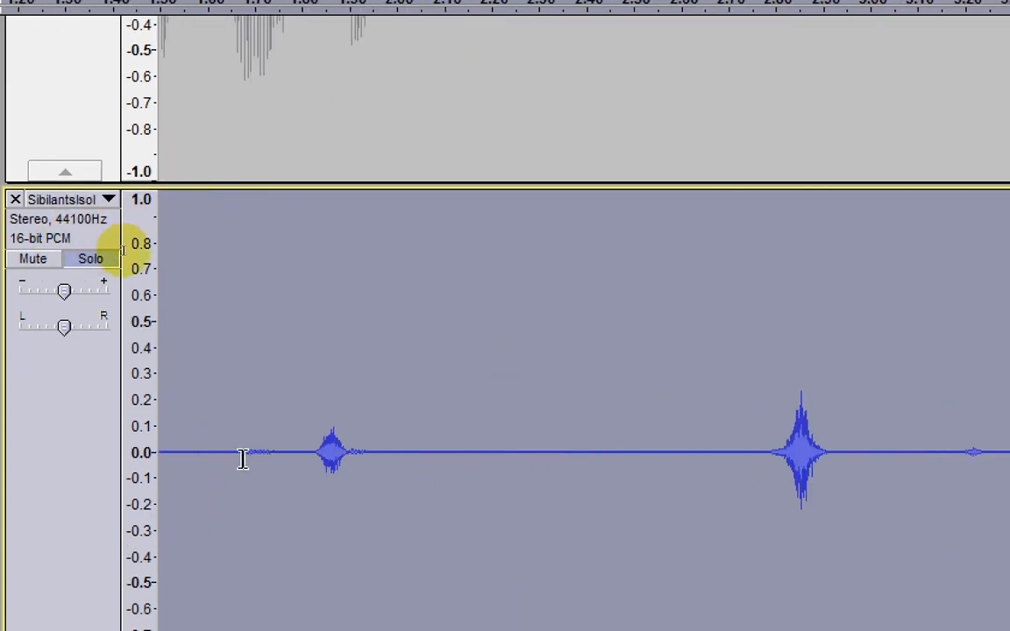
# Step: Play SibilantsIsolation from about 1.7 seconds and silence the stretch between about 1.87 and 1.97 seconds
pyautogui.click(248, 457)
pyautogui.press('space')
pyautogui.press('space')
pyautogui.press('space')
pyautogui.moveTo(336, 304); pyautogui.dragTo(381, 305)
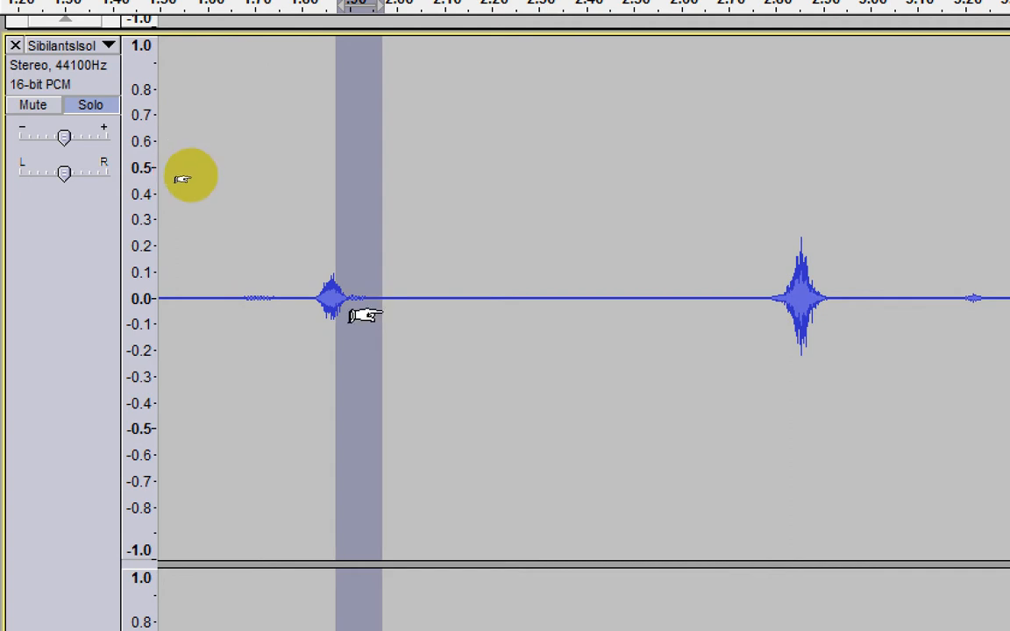
pyautogui.hotkey('ctrl', 'l')
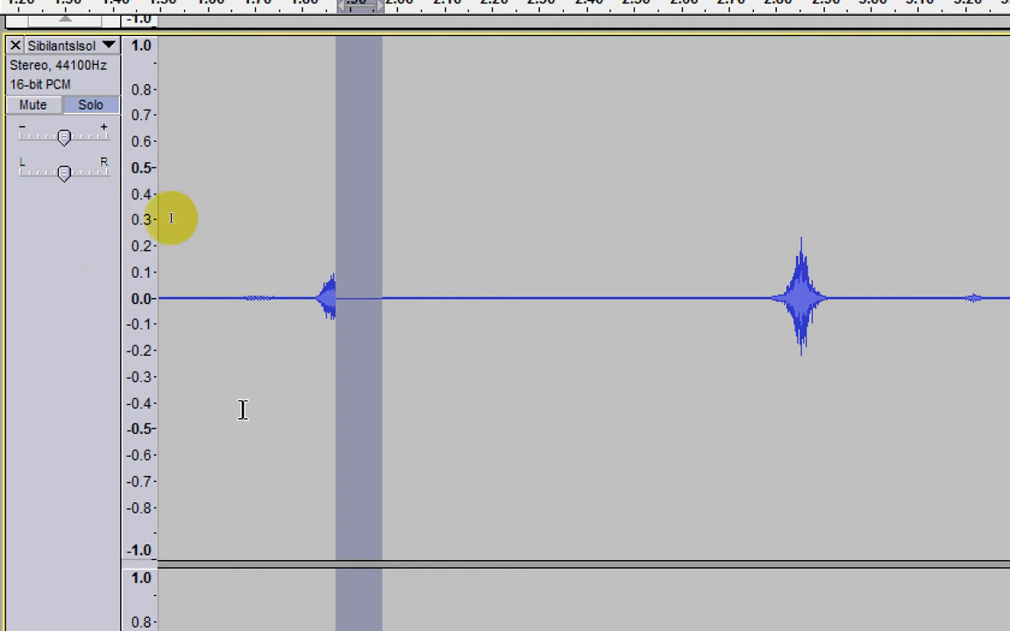
# Step: Listen on from about 2.7 seconds and silence the sibilant's tail between about 4.02 and 4.11 seconds
pyautogui.click(728, 328)
pyautogui.press('space')
pyautogui.moveTo(787, 298); pyautogui.dragTo(828, 299)
pyautogui.press('z')
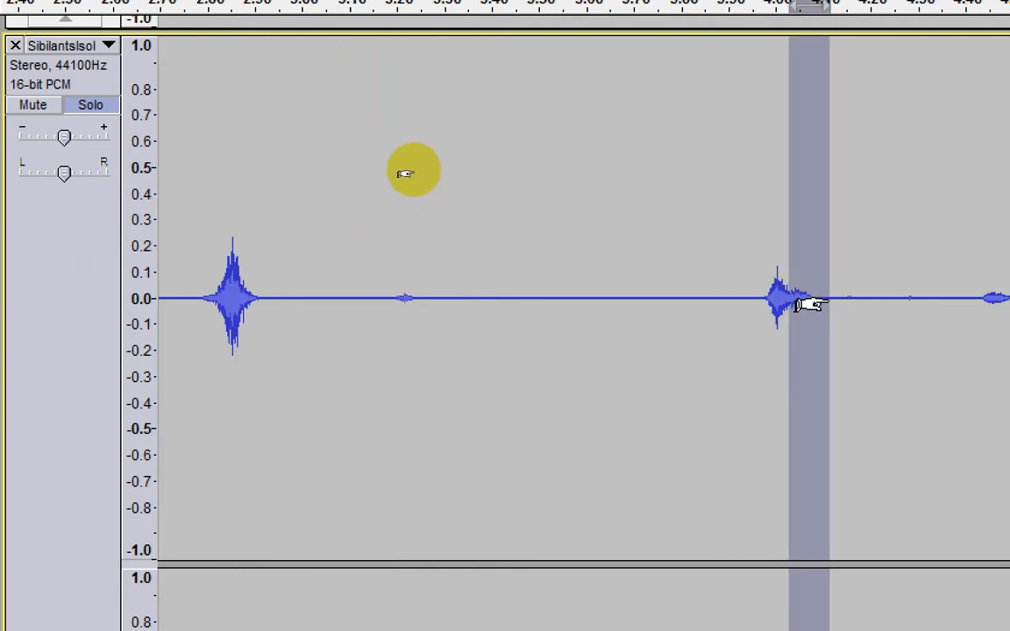
pyautogui.hotkey('ctrl', 'l')
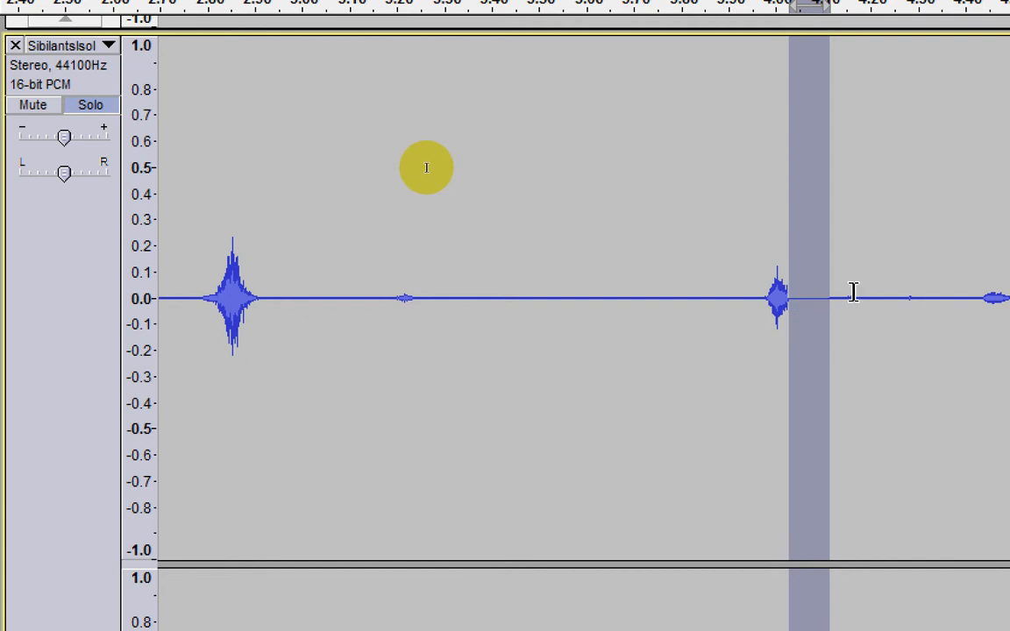
# Step: Apply Compress dynamics 1.2.6 to the whole Duplicate track with ratio 1.0, hardness 0.846, floor -45.3 dB, noise gate falloff 8.6 and maximum amplitude 0.99
pyautogui.hotkey('ctrl', '3')
pyautogui.hotkey('ctrl', '3')
pyautogui.hotkey('ctrl', '3')
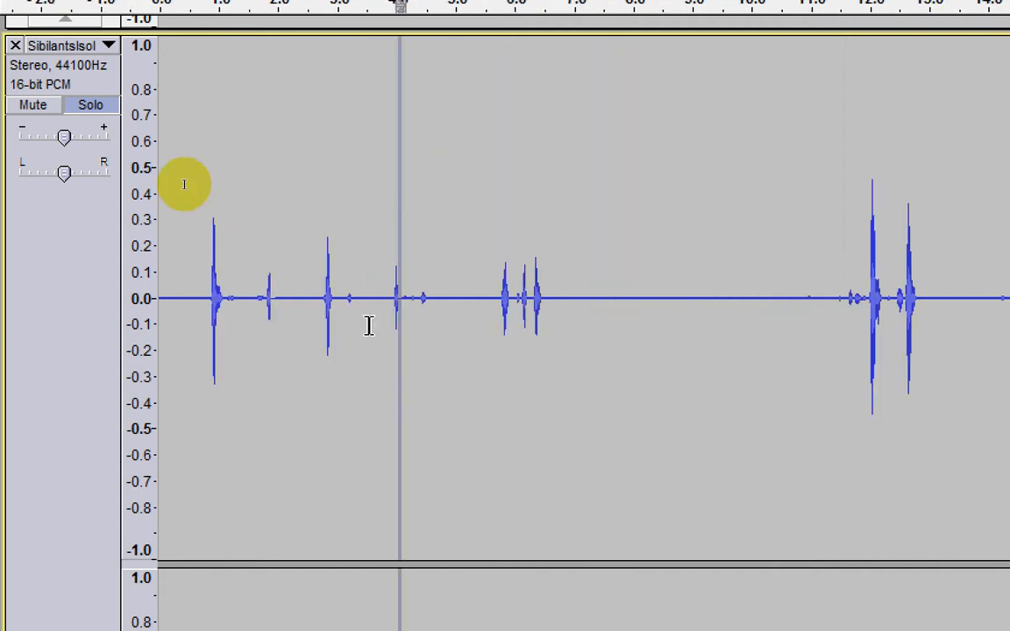
pyautogui.scroll(10, 250, 287)
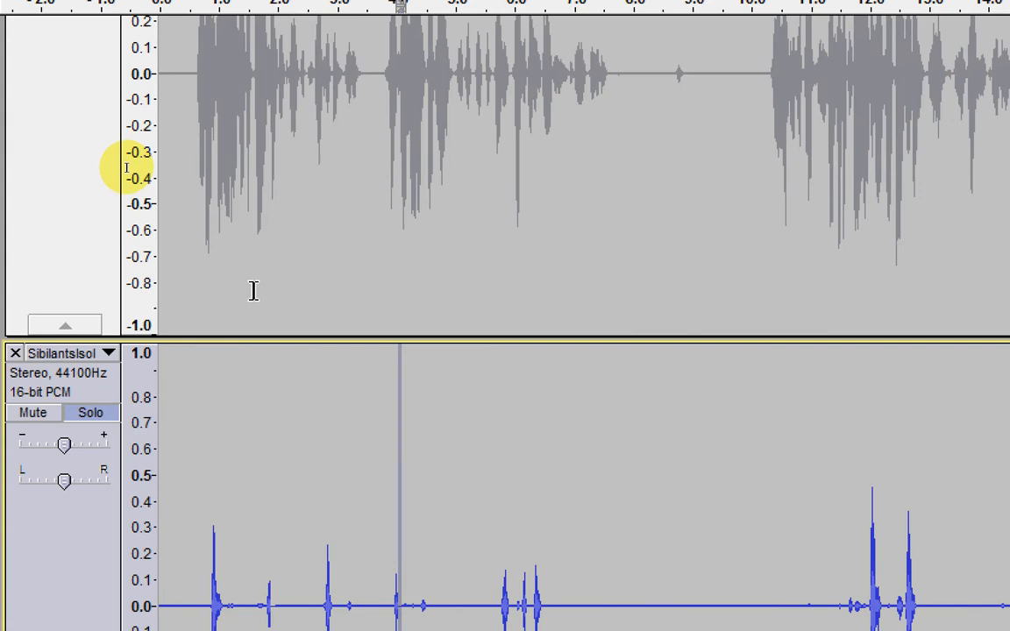
pyautogui.click(44, 227)
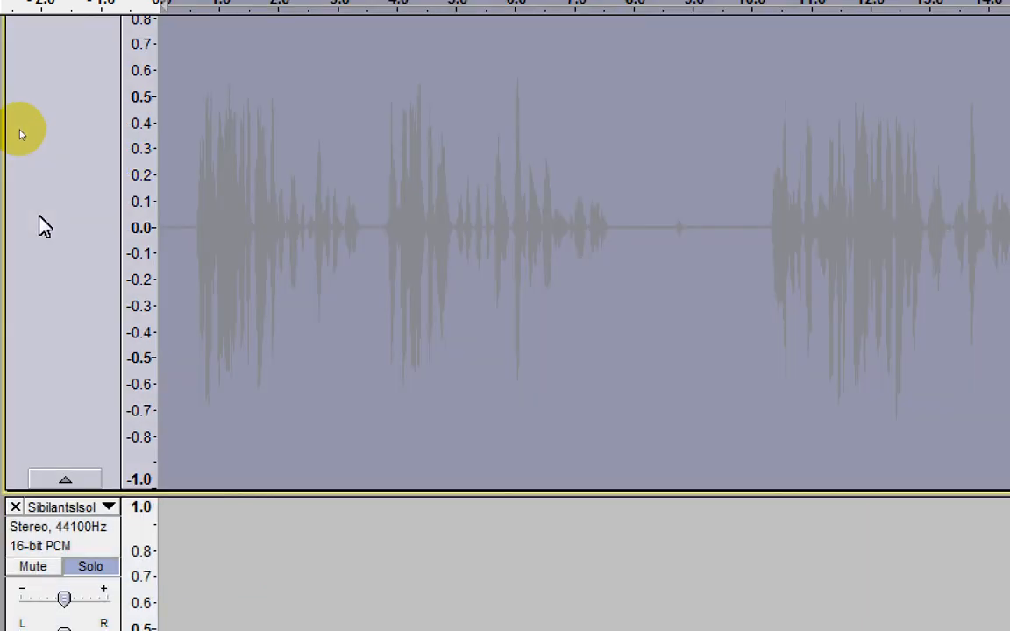
pyautogui.scroll(7, 225, 277)
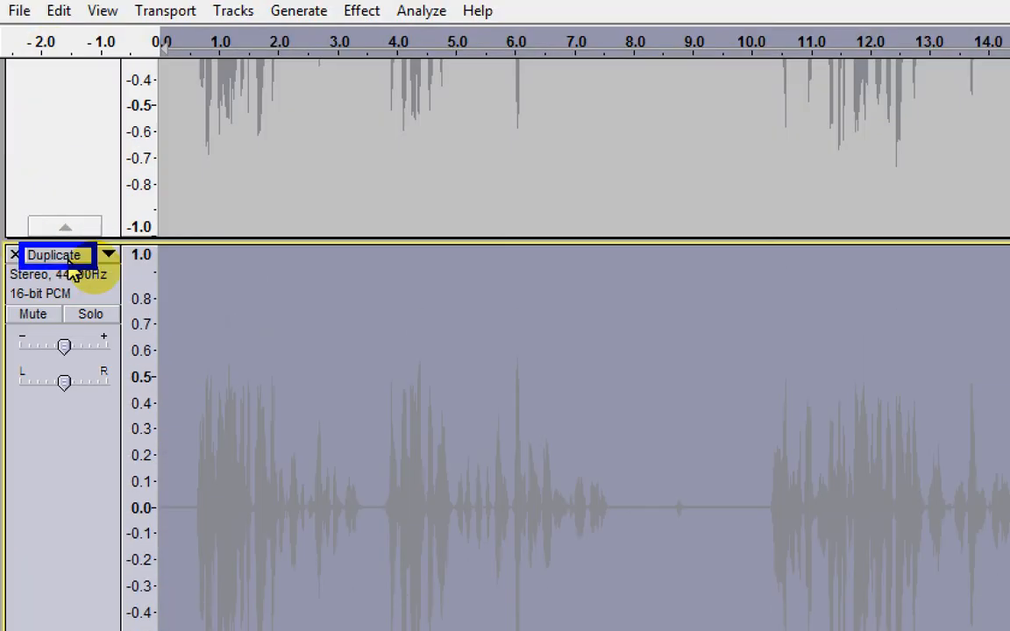
pyautogui.click(366, 16)
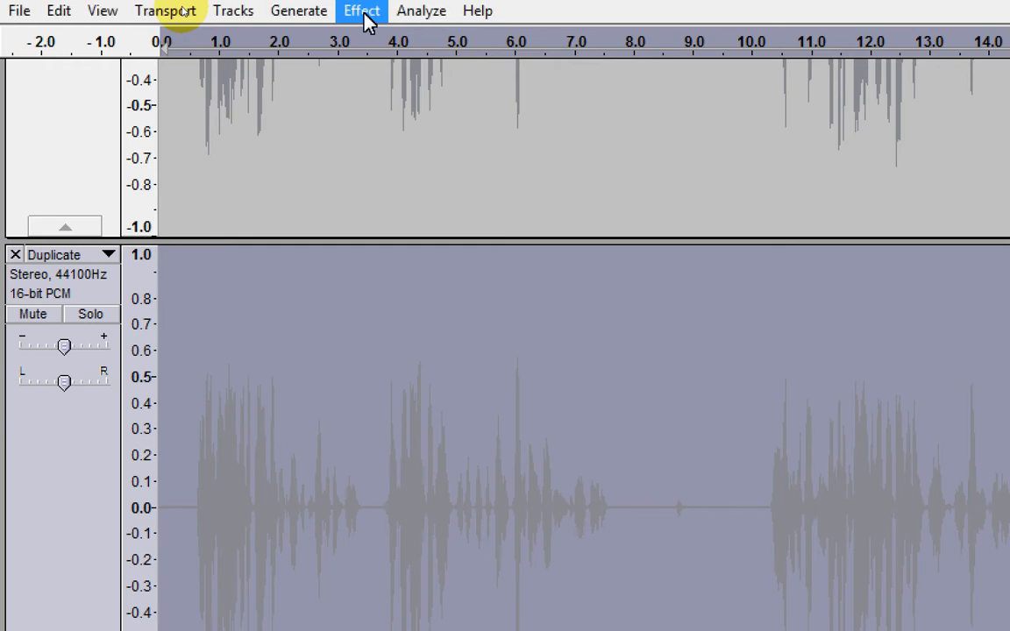
pyautogui.click(366, 19)
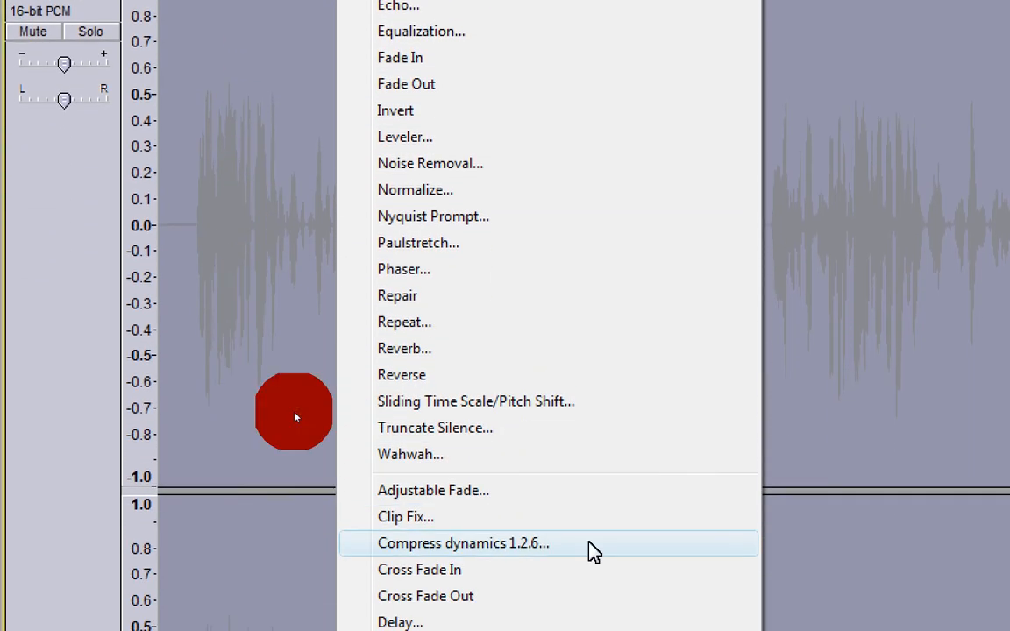
pyautogui.click(593, 550)
pyautogui.write('1')
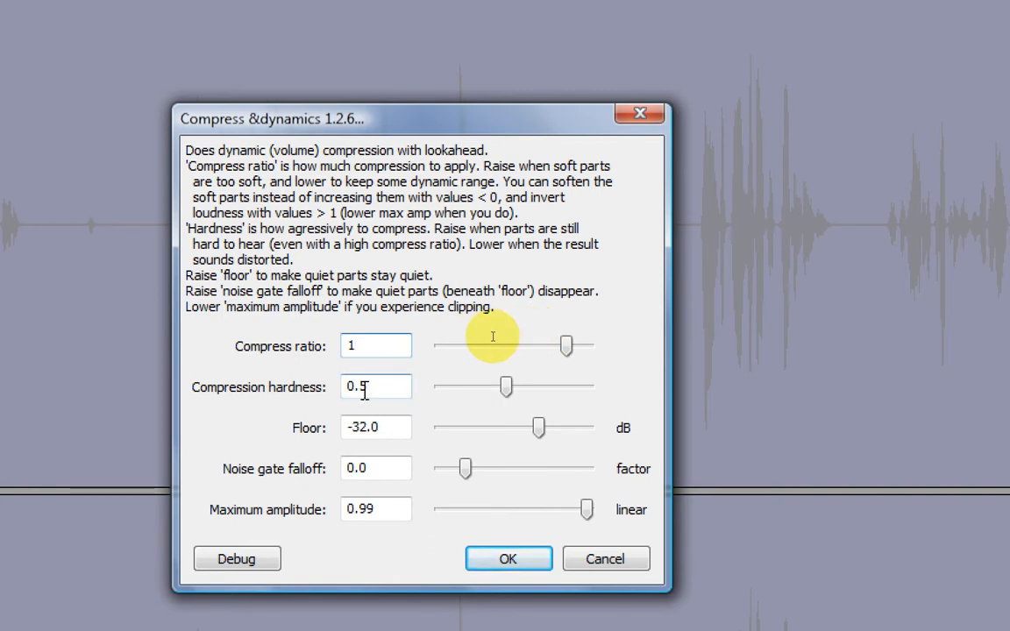
pyautogui.moveTo(507, 388); pyautogui.dragTo(566, 392)
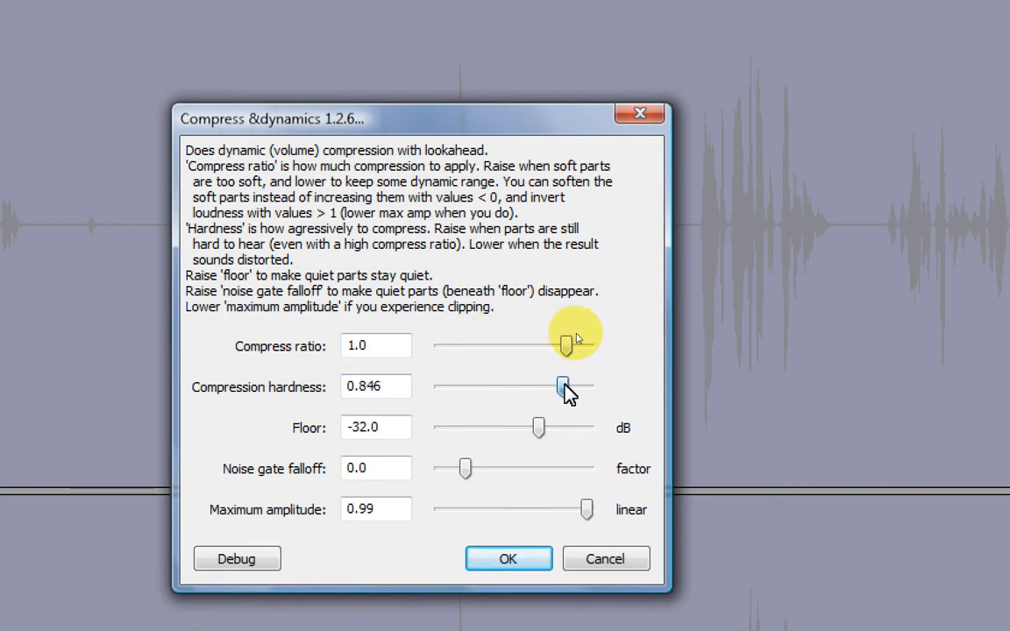
pyautogui.click(537, 425)
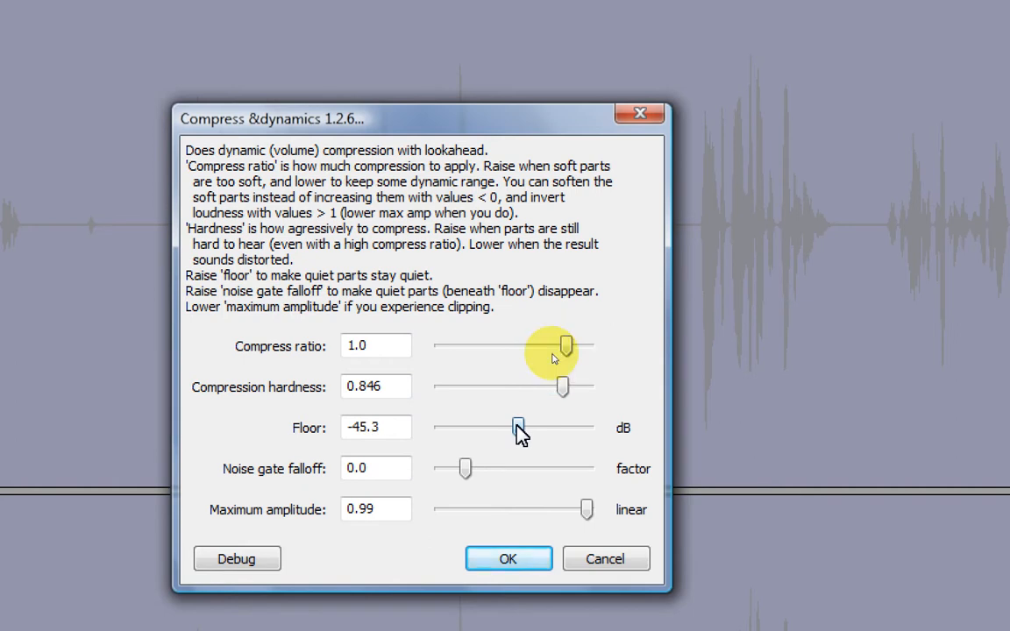
pyautogui.moveTo(460, 465); pyautogui.dragTo(571, 471)
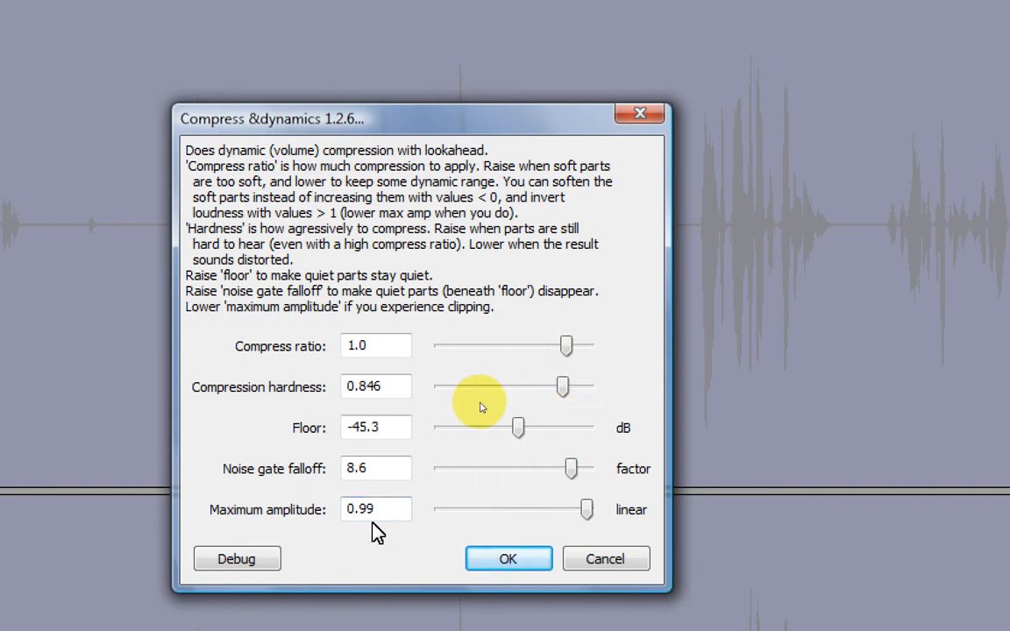
pyautogui.click(507, 557)
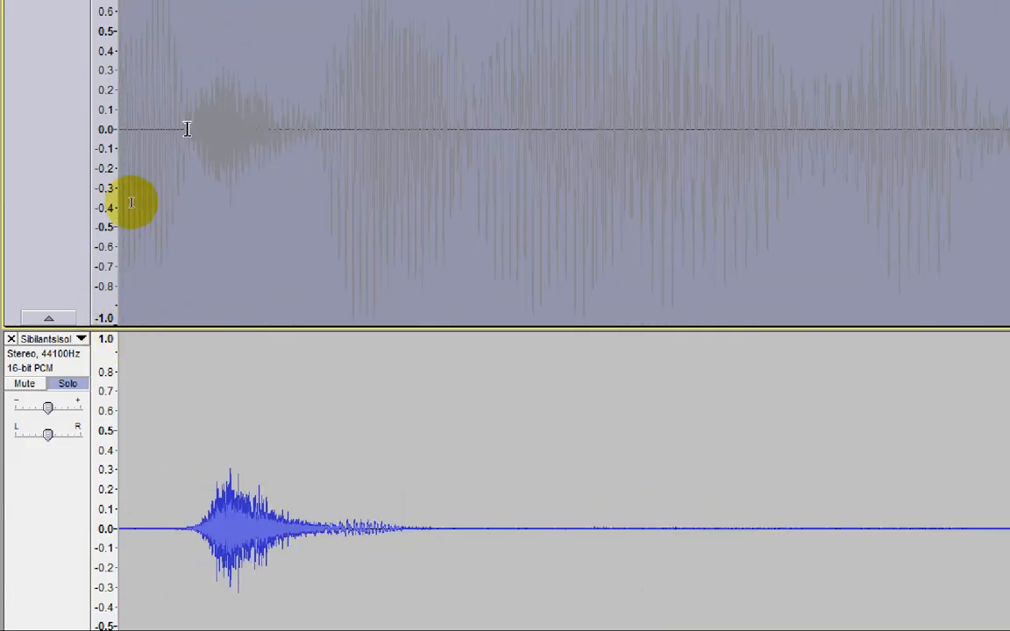
# Step: Select the sibilant at about 0.9 seconds in Duplicate, extend the selection into SibilantsIsolation and compare the two waveforms
pyautogui.moveTo(188, 211); pyautogui.dragTo(315, 146)
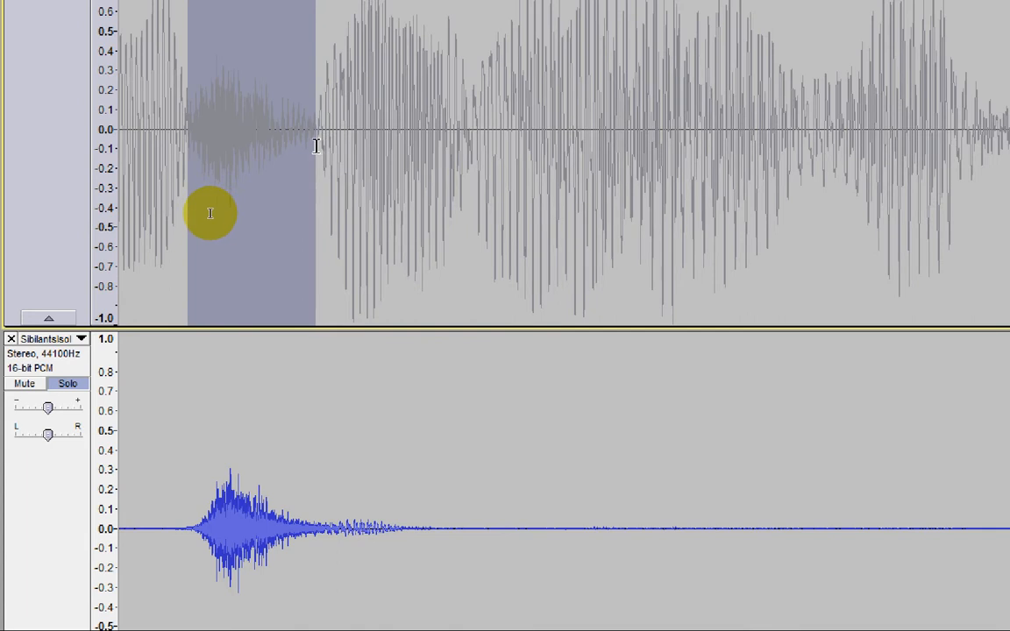
pyautogui.scroll(5, 307, 149)
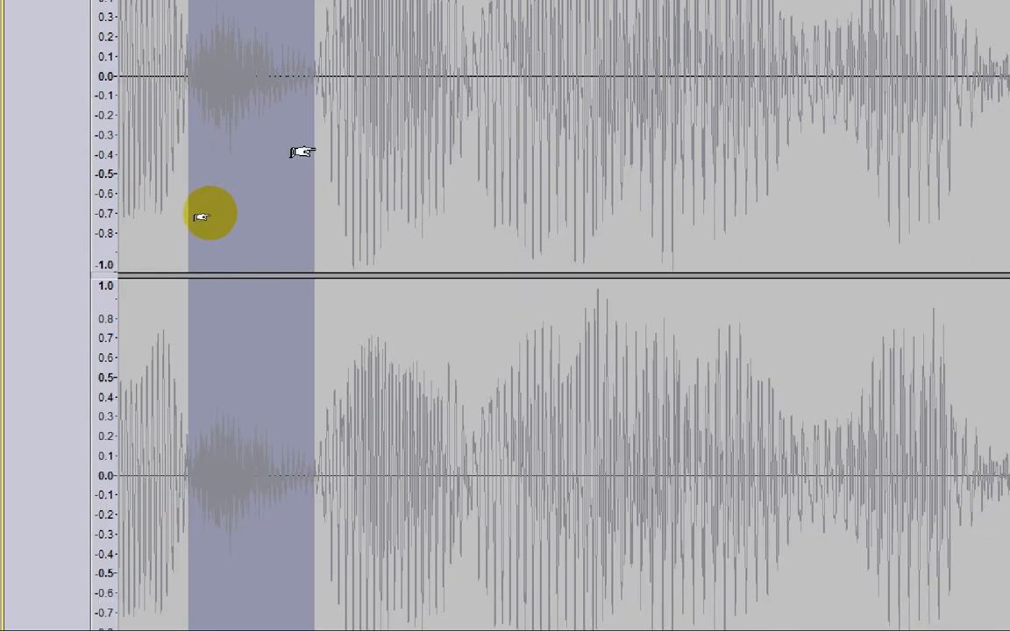
pyautogui.scroll(-5, 301, 151)
pyautogui.hotkey('shift', 'Down')
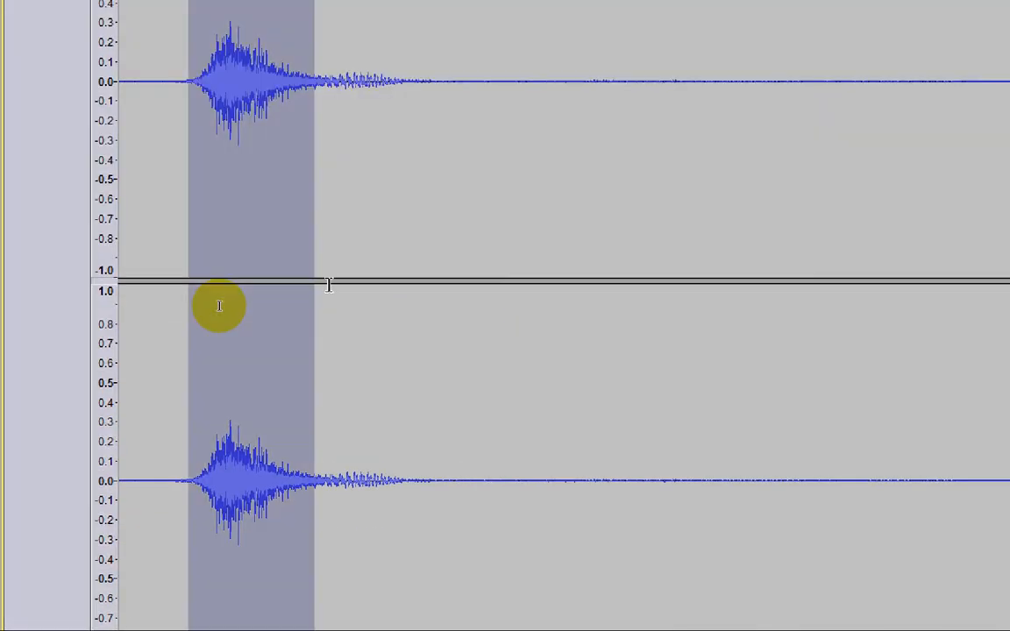
pyautogui.scroll(5, 328, 285)
pyautogui.keyDown('shift'); pyautogui.click(40, 191); pyautogui.keyUp('shift')
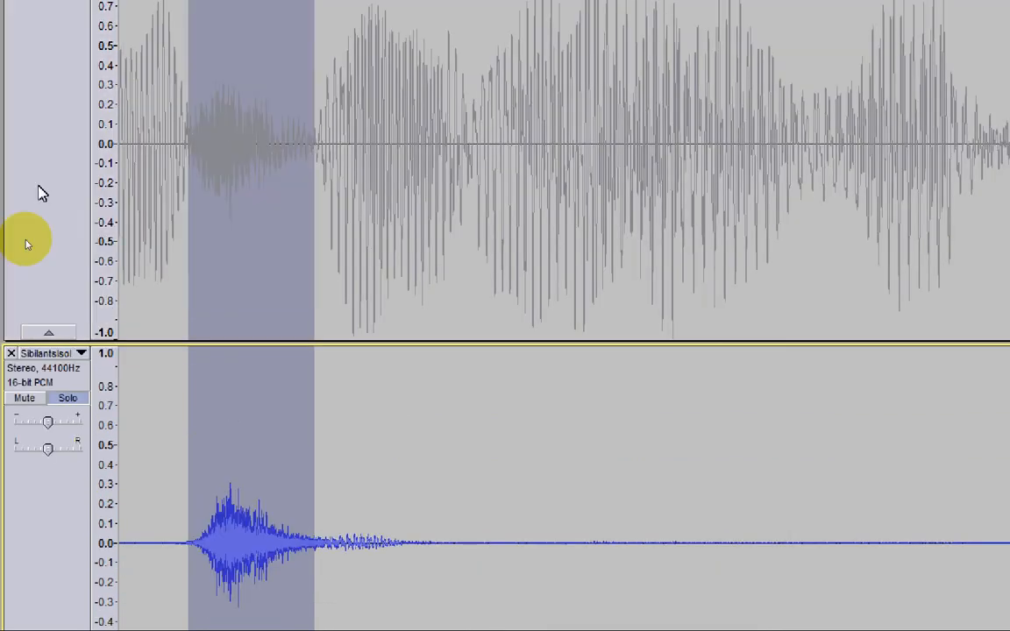
pyautogui.scroll(5, 193, 256)
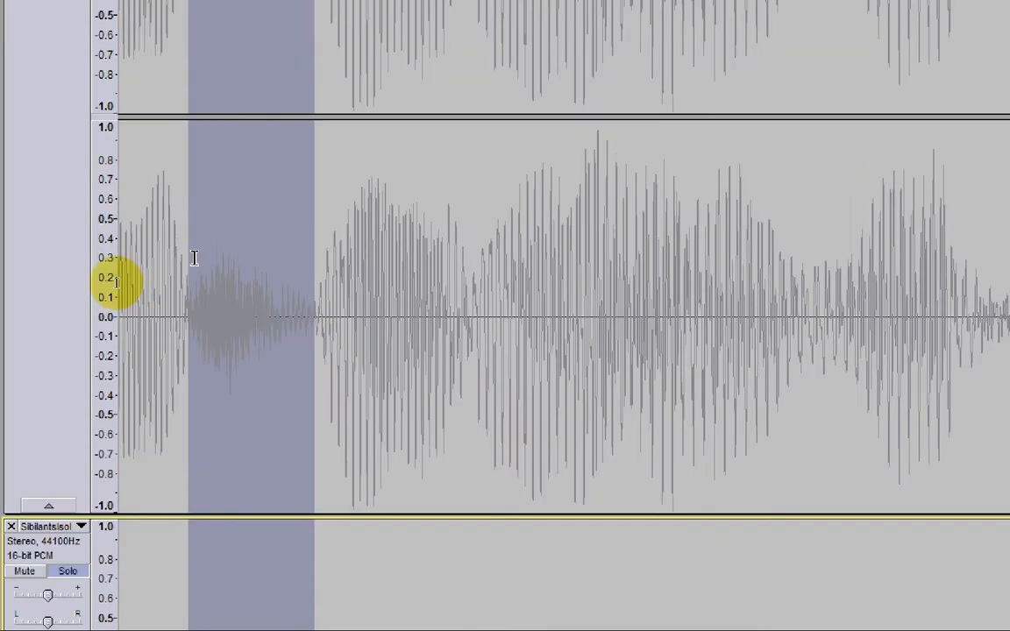
pyautogui.scroll(3, 127, 283)
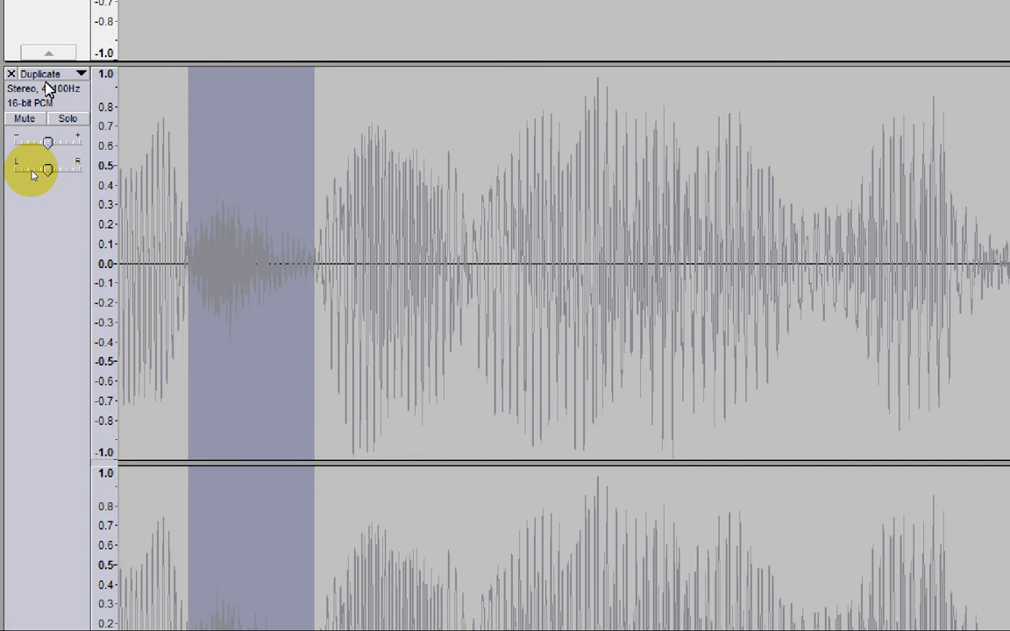
# Step: Play the sibilant, shorten the selection to end at about 0.95 seconds, and plot its frequency spectrum
pyautogui.scroll(-13, 309, 372)
pyautogui.press('space')
pyautogui.moveTo(497, 320)
pyautogui.mouseDown()
pyautogui.moveTo(514, 320)
pyautogui.moveTo(479, 314)
pyautogui.mouseUp()
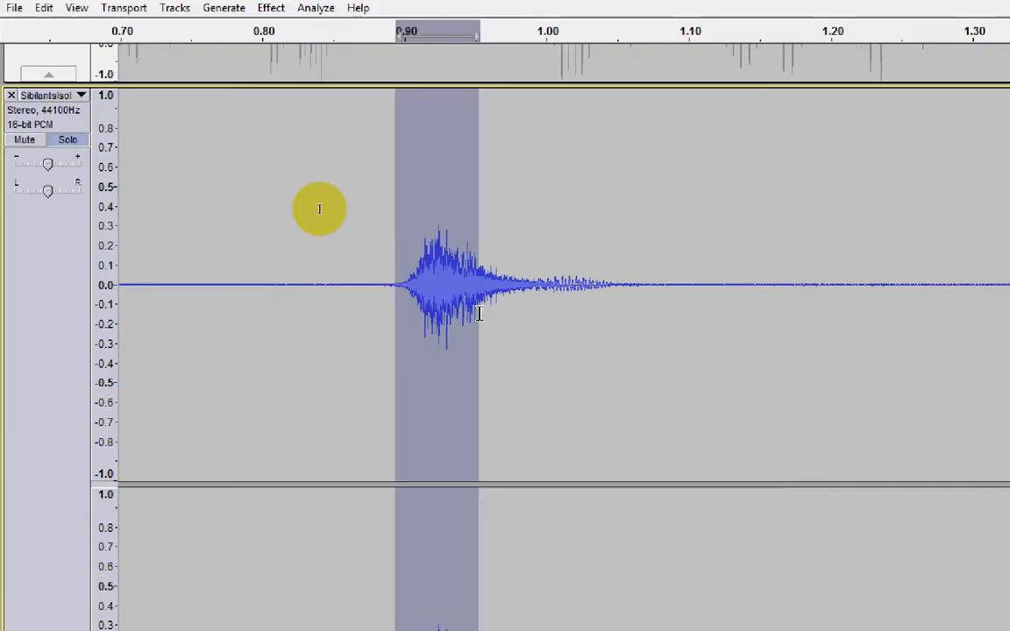
pyautogui.press('space')
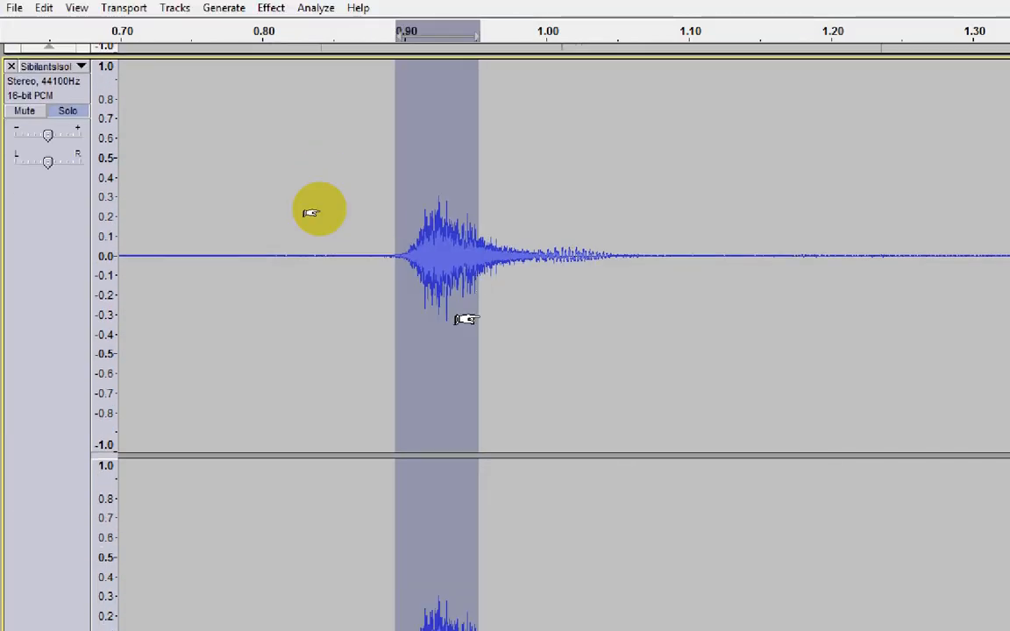
pyautogui.click(316, 7)
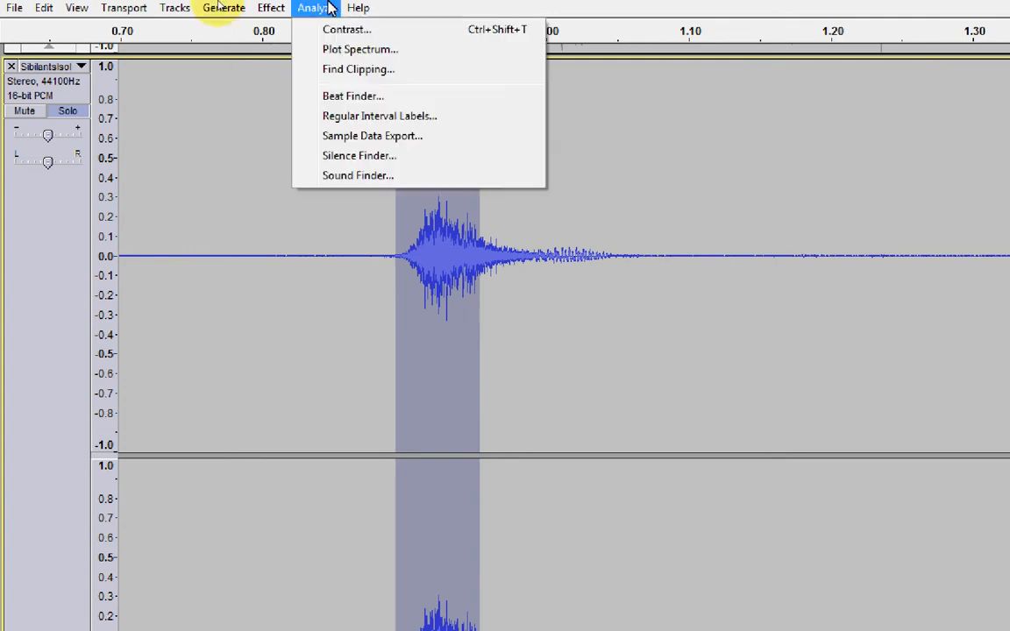
pyautogui.click(349, 51)
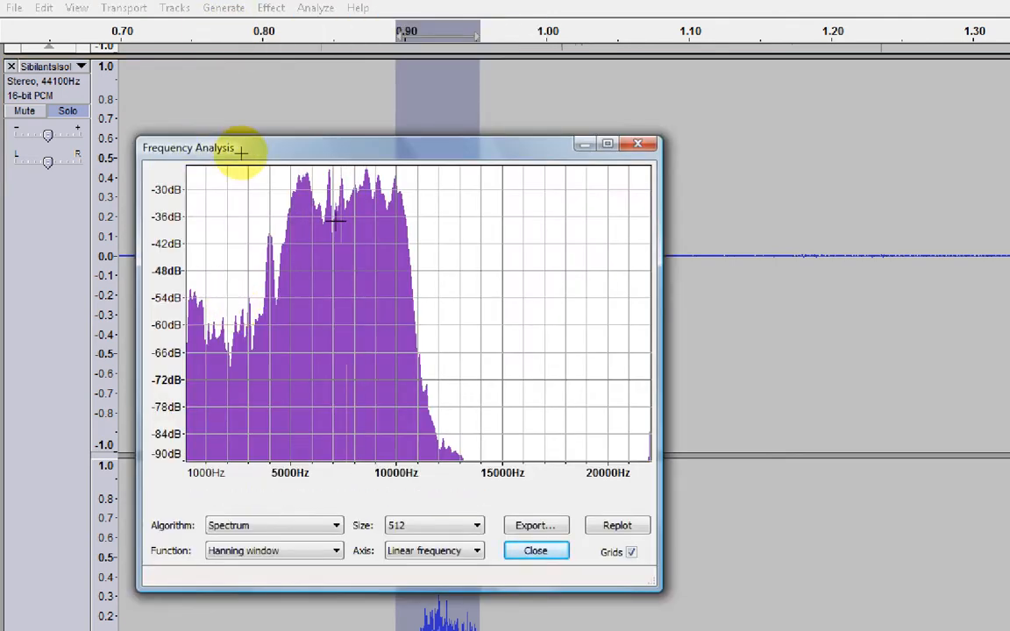
pyautogui.click(643, 143)
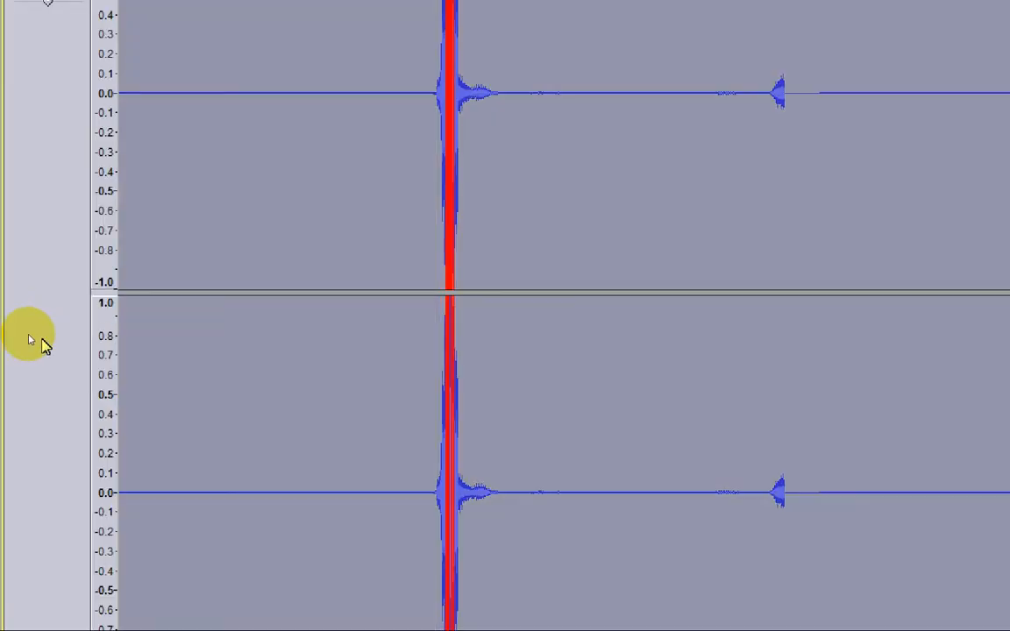
# Step: Equalize the whole SibilantsIsolation track with a curve peaking at 30 dB near 6000 Hz and cut to -30 dB below 5000 and above 10000 Hz
pyautogui.click(268, 2)
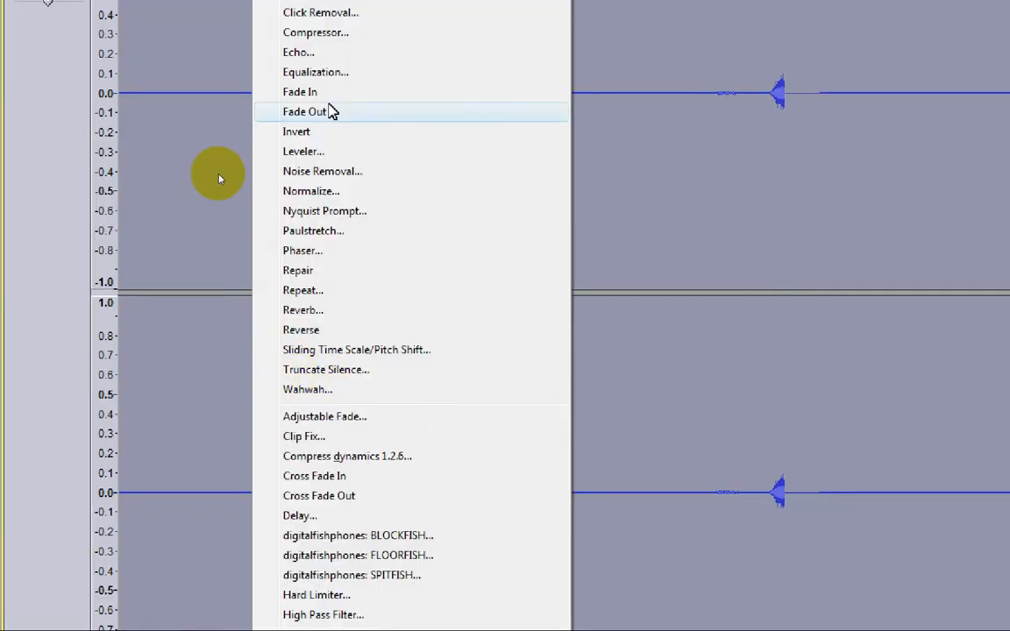
pyautogui.click(380, 77)
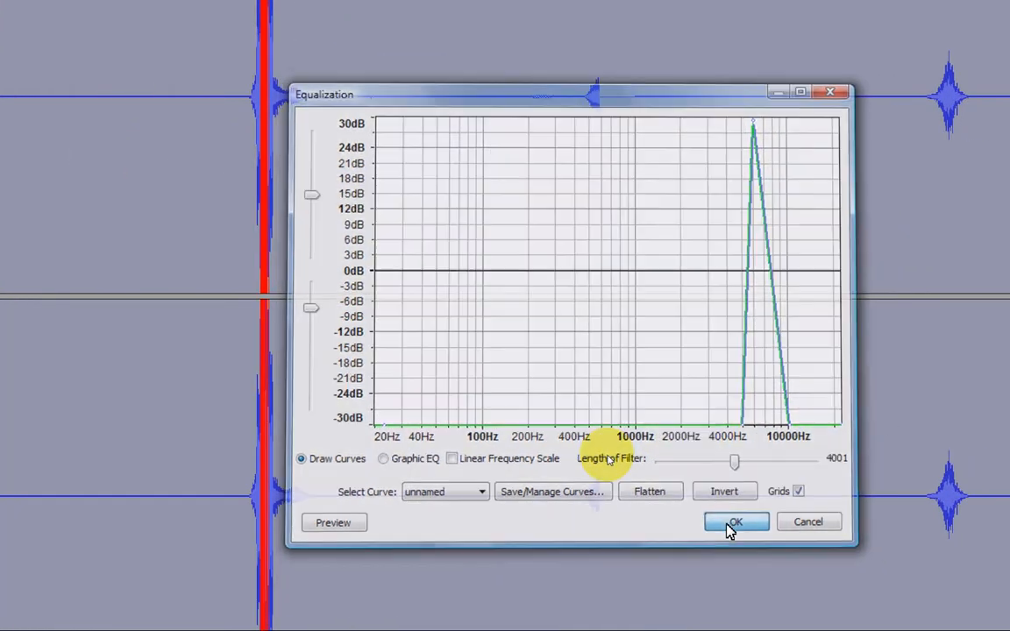
pyautogui.click(734, 524)
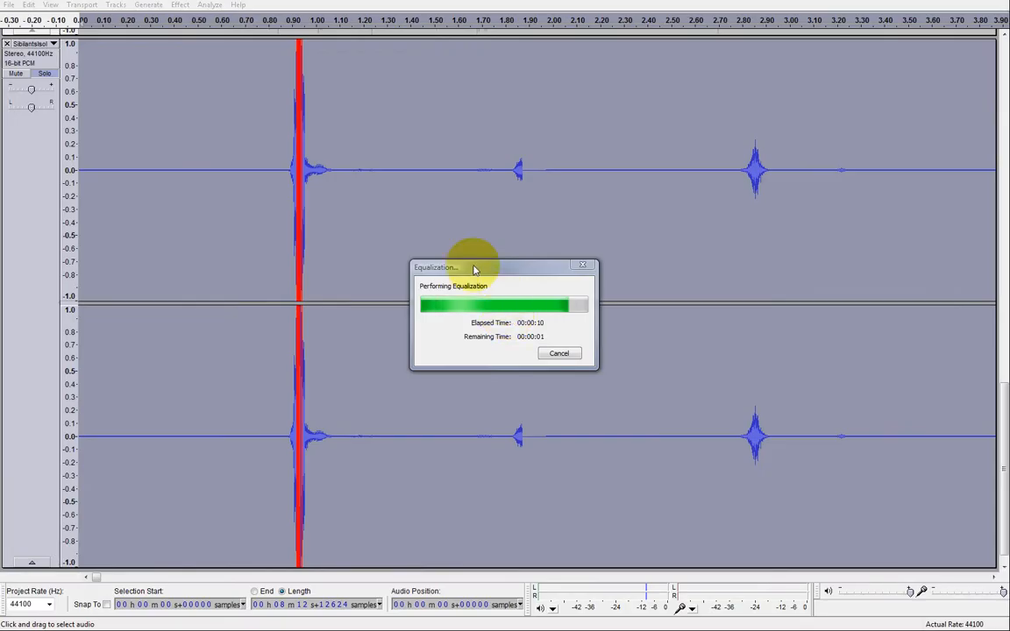
pyautogui.scroll(-4, 600, 405)
pyautogui.hscroll(10, 634, 442)
pyautogui.moveTo(494, 578); pyautogui.dragTo(136, 578)
pyautogui.scroll(3, 277, 410)
pyautogui.click(277, 410)
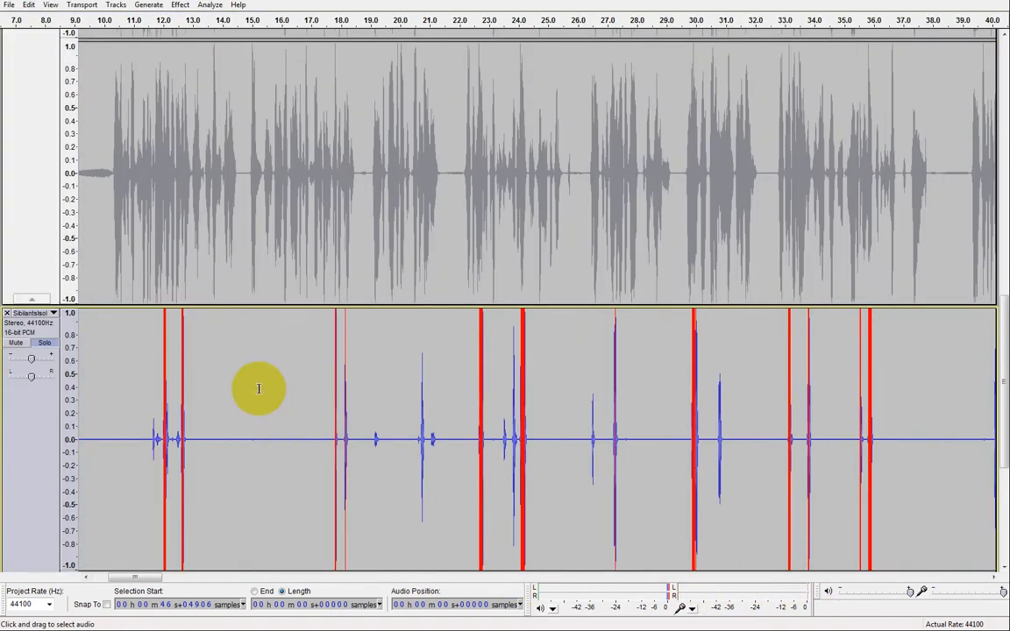
# Step: Auto Duck the whole Duplicate track with duck amount -28.625 dB, maximum pause 0.15, outer fades 0.02, inner fades 0.14 seconds and threshold -37.128 dB
pyautogui.scroll(3, 259, 389)
pyautogui.hscroll(-4, 237, 351)
pyautogui.click(43, 300)
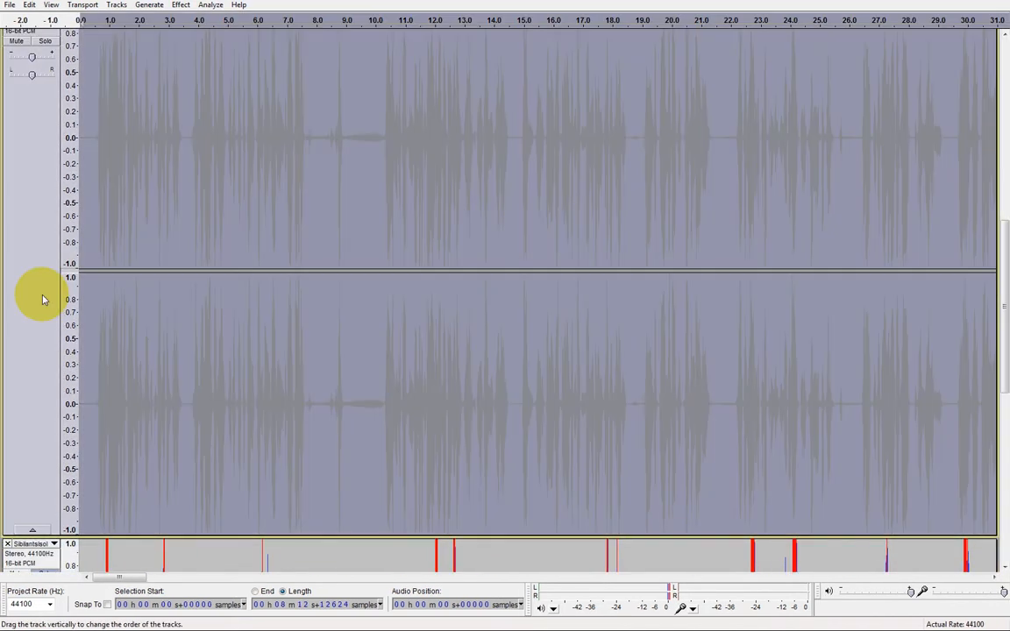
pyautogui.hotkey('alt', 'c')
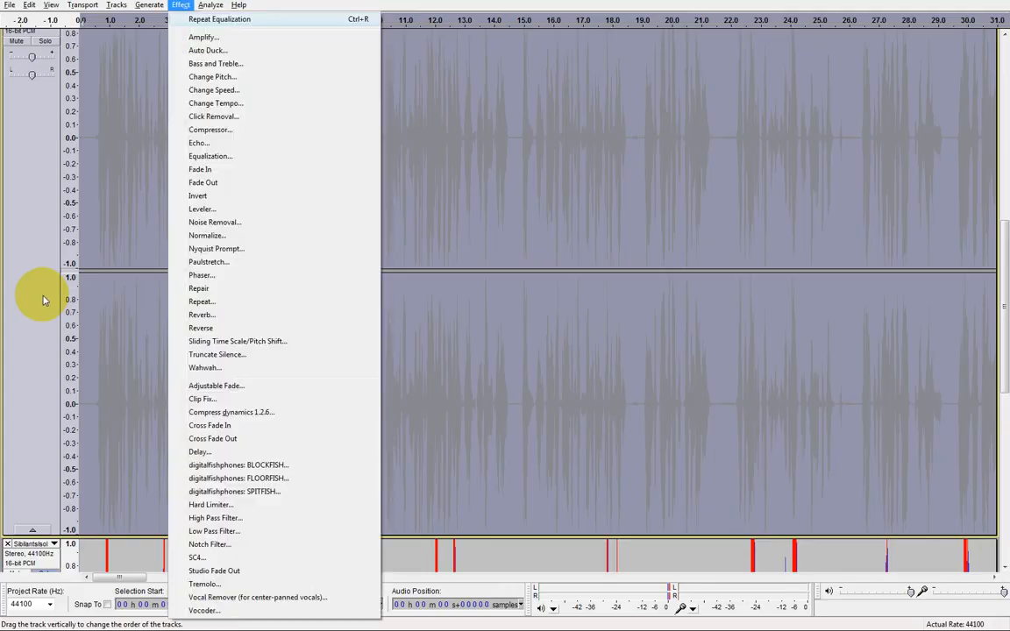
pyautogui.click(323, 82)
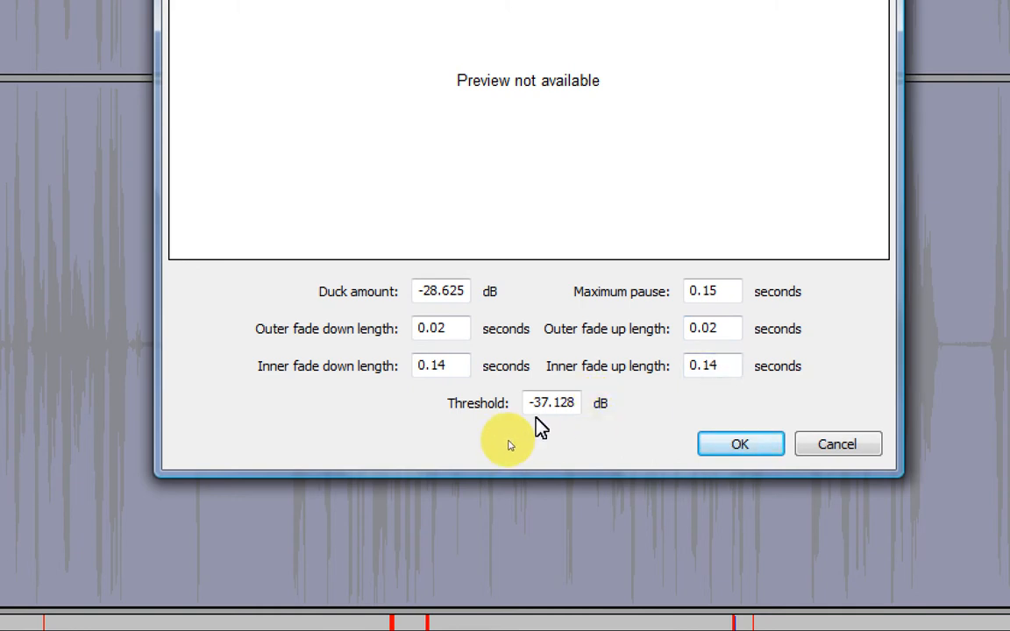
pyautogui.click(742, 445)
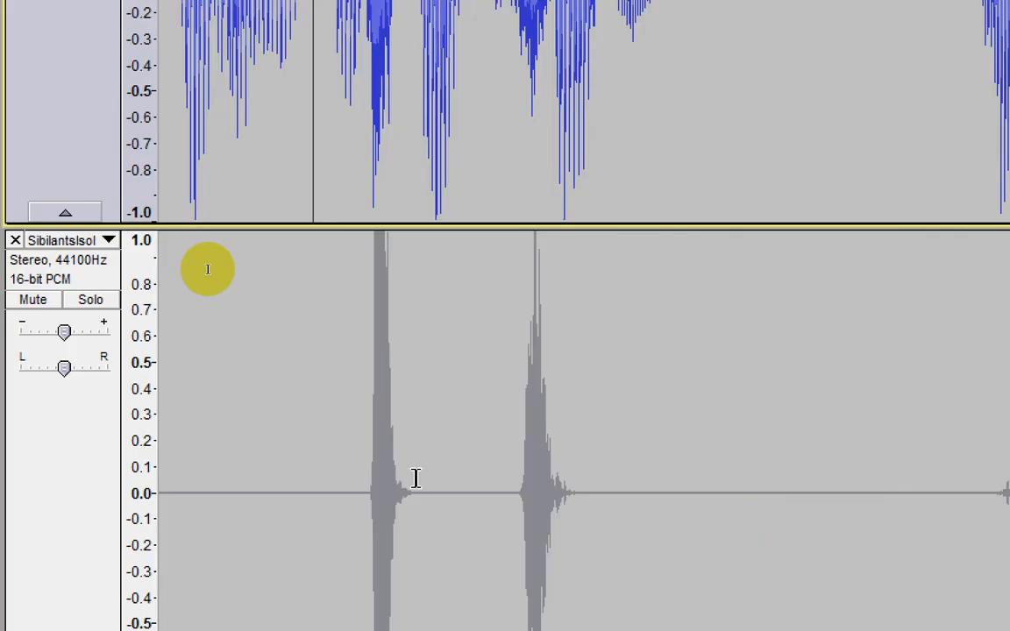
# Step: Undo and redo the Auto Duck to compare the sibilants in Duplicate around 17.8 and 18.15 seconds before and after ducking
pyautogui.scroll(5, 416, 478)
pyautogui.hotkey('ctrl', 'z')
pyautogui.hotkey('ctrl', 'z')
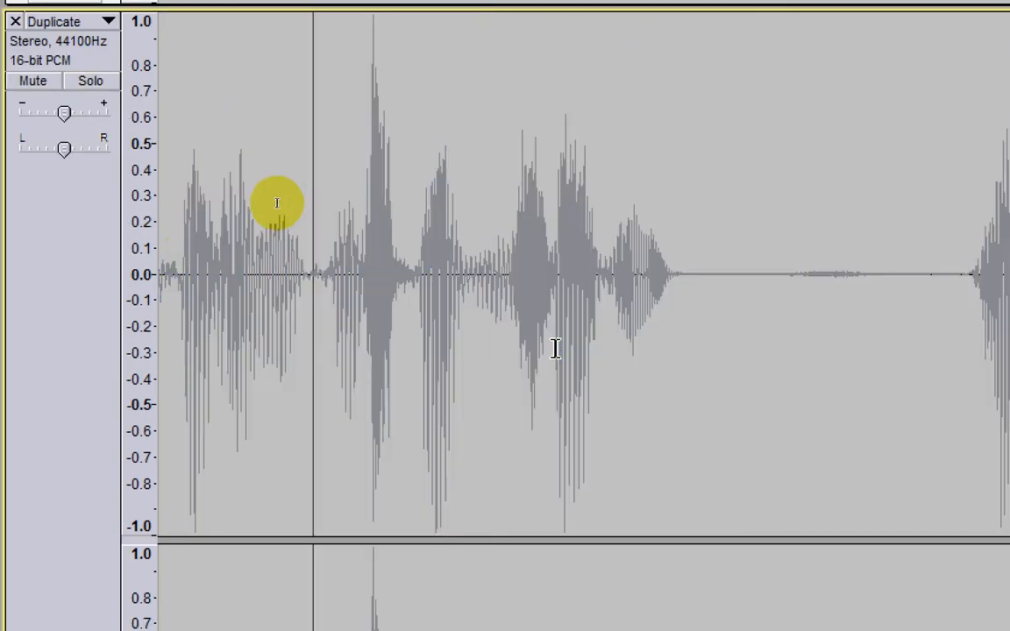
pyautogui.hotkey('ctrl', 'y')
pyautogui.scroll(-7, 533, 307)
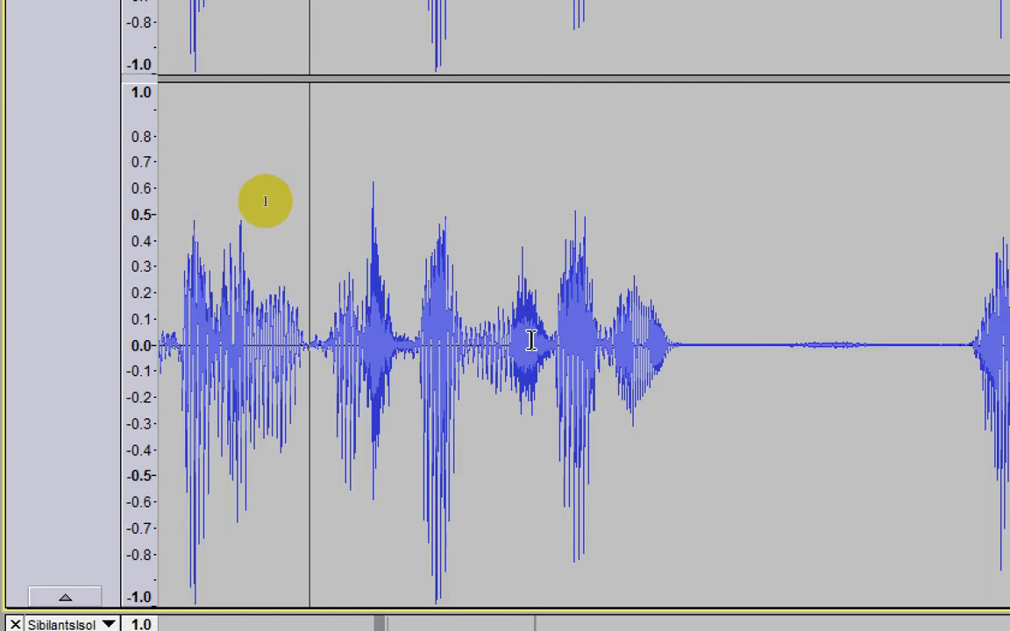
pyautogui.scroll(5, 394, 293)
pyautogui.hotkey('ctrl', 'z')
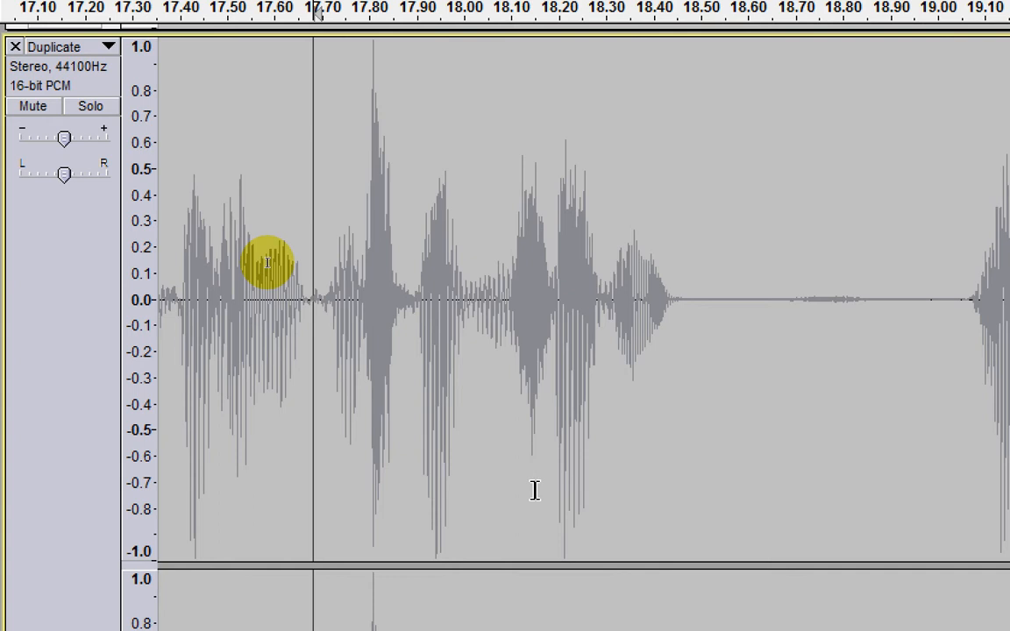
pyautogui.hotkey('ctrl', 'y')
pyautogui.scroll(-4, 522, 330)
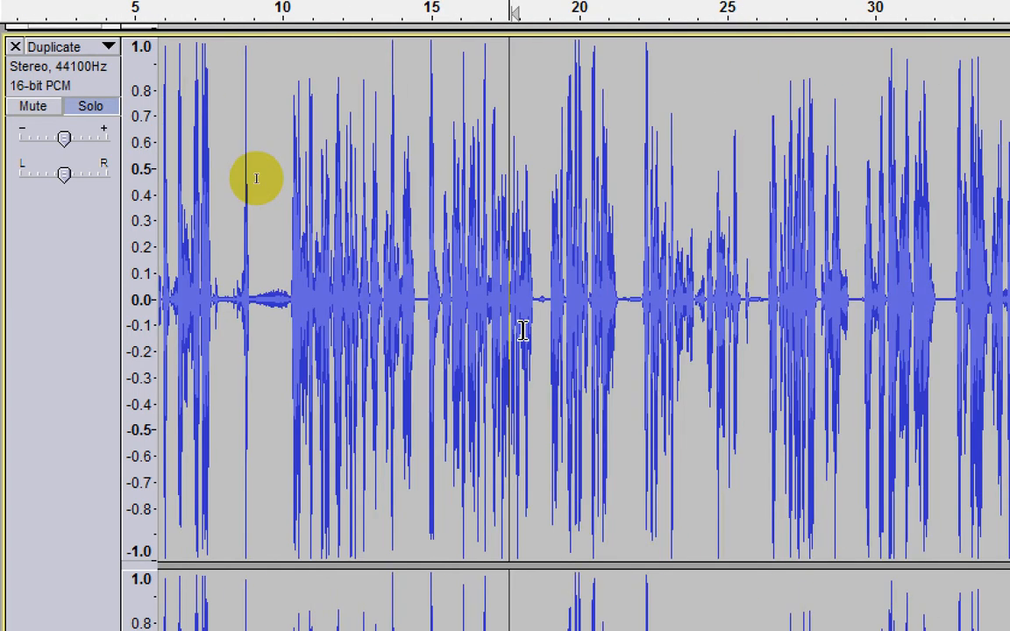
# Step: Select the noise between about 9.1 and 10.3 seconds in Duplicate and capture it as the Noise Removal profile
pyautogui.hscroll(-3, 522, 329)
pyautogui.moveTo(368, 322); pyautogui.dragTo(404, 322)
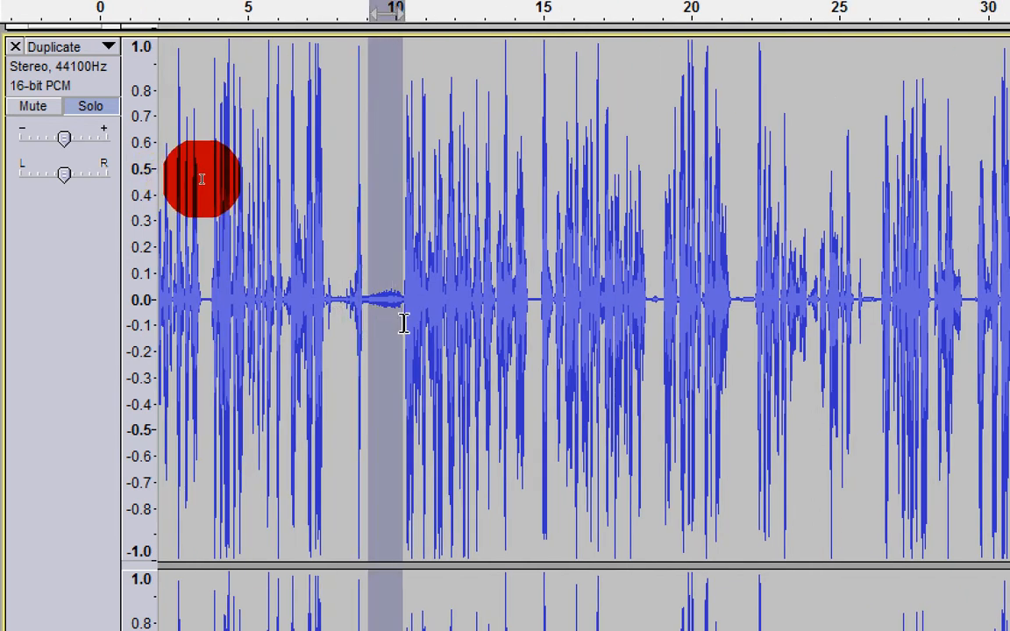
pyautogui.click(360, 9)
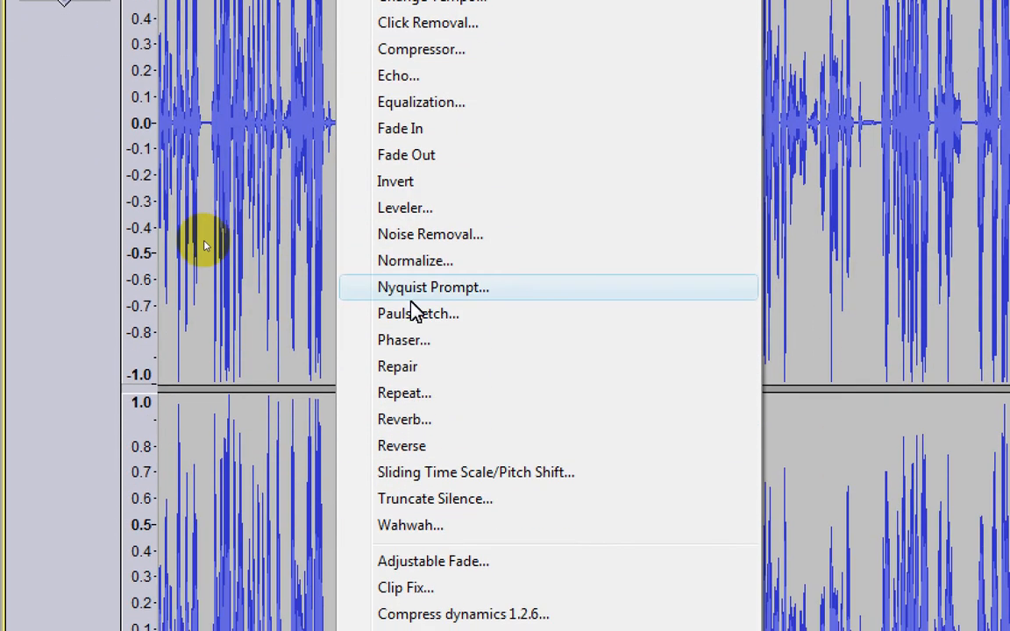
pyautogui.click(424, 414)
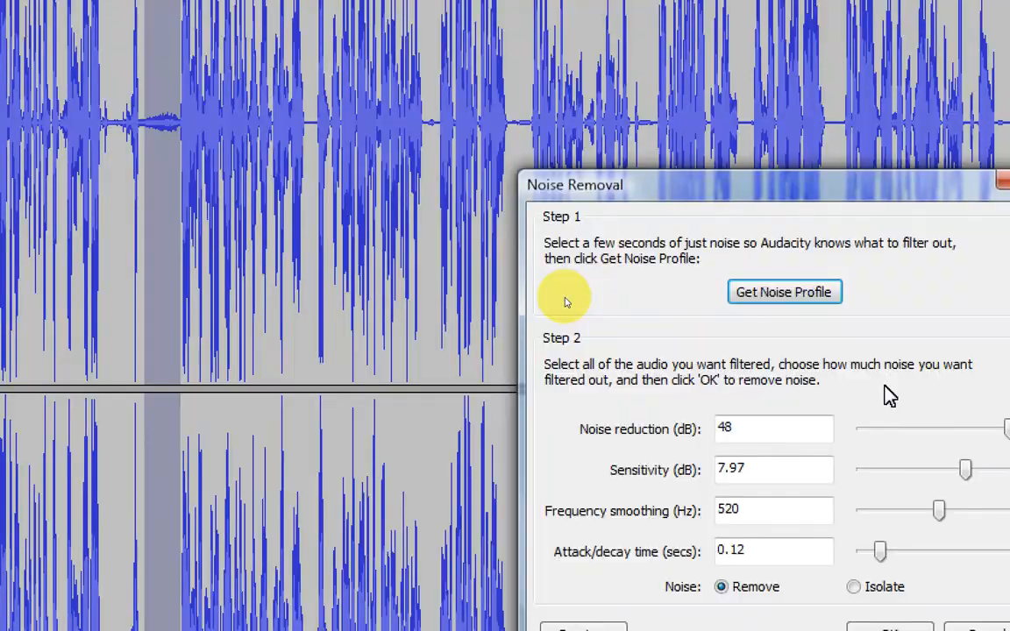
pyautogui.click(990, 292)
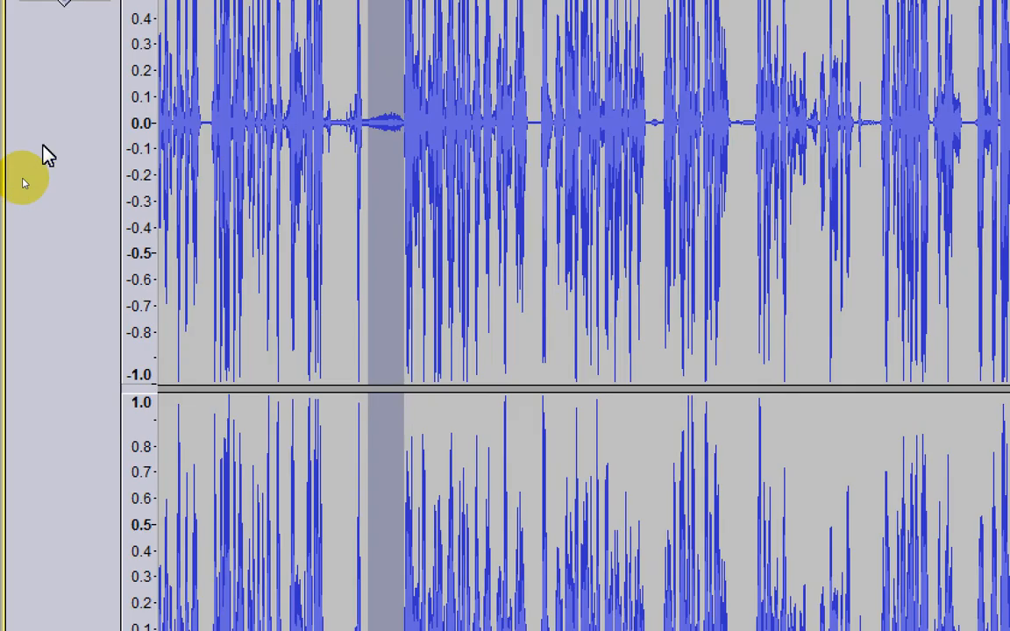
# Step: Remove noise from the whole Duplicate track with 48 dB reduction, sensitivity 7.97 dB, frequency smoothing 520 Hz and attack/decay time 0.12 seconds
pyautogui.click(44, 146)
pyautogui.click(360, 8)
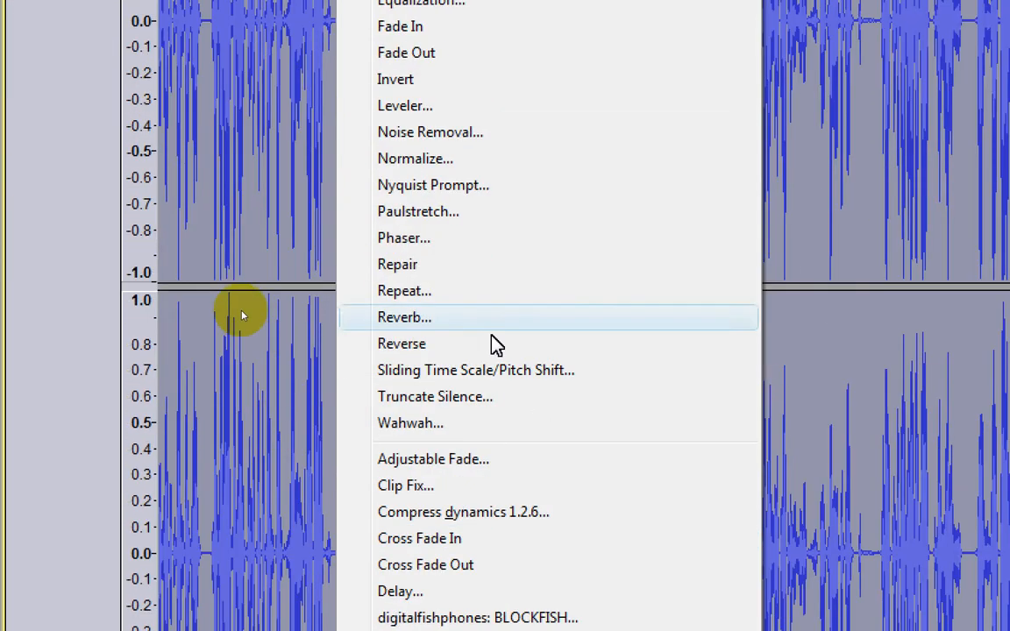
pyautogui.click(469, 134)
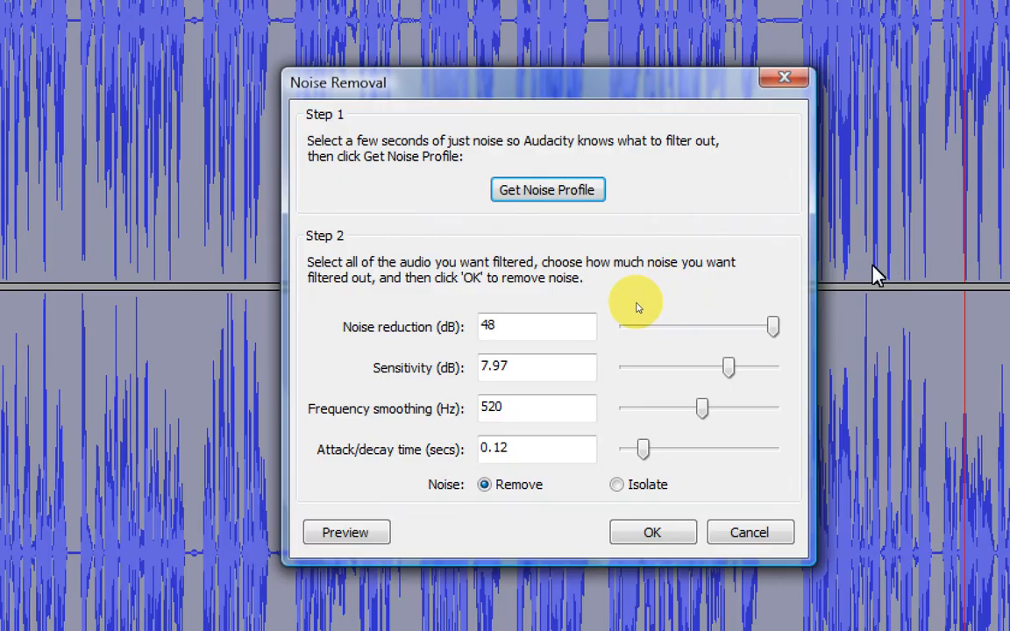
pyautogui.click(640, 536)
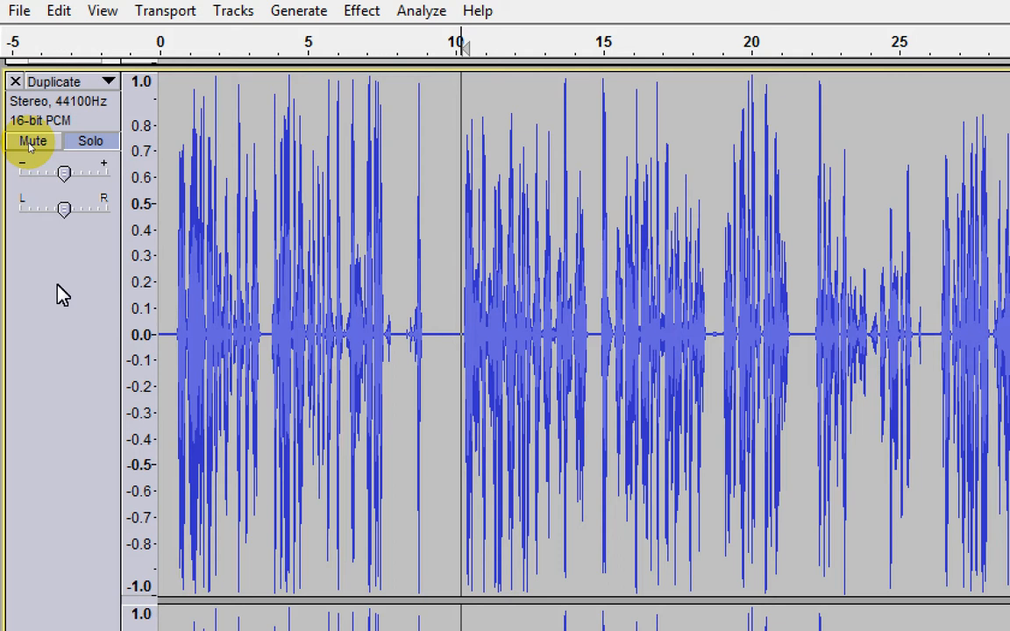
# Step: Equalize the whole Duplicate track with a curve rising from -12 dB at 20 Hz to 0 dB at 200 Hz and about 1 dB above 10000 Hz
pyautogui.click(58, 286)
pyautogui.click(361, 12)
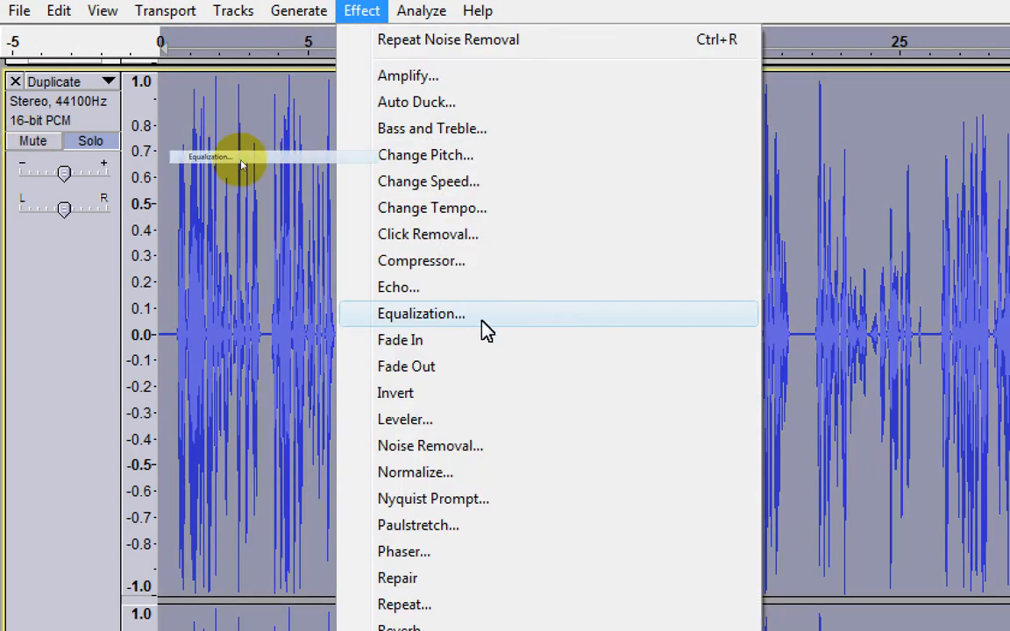
pyautogui.click(481, 322)
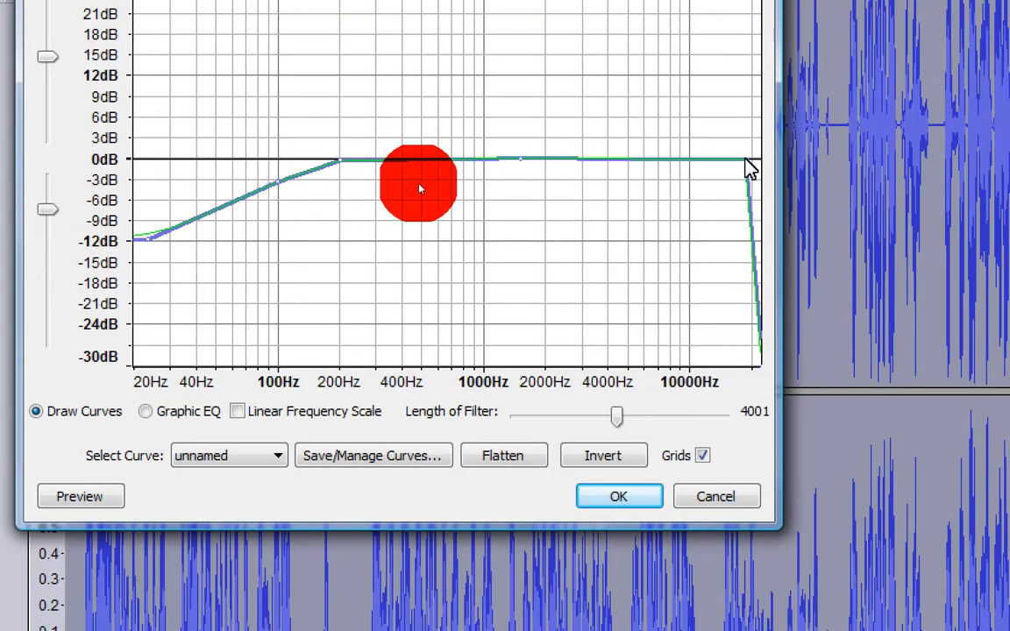
pyautogui.moveTo(752, 270); pyautogui.dragTo(763, 272)
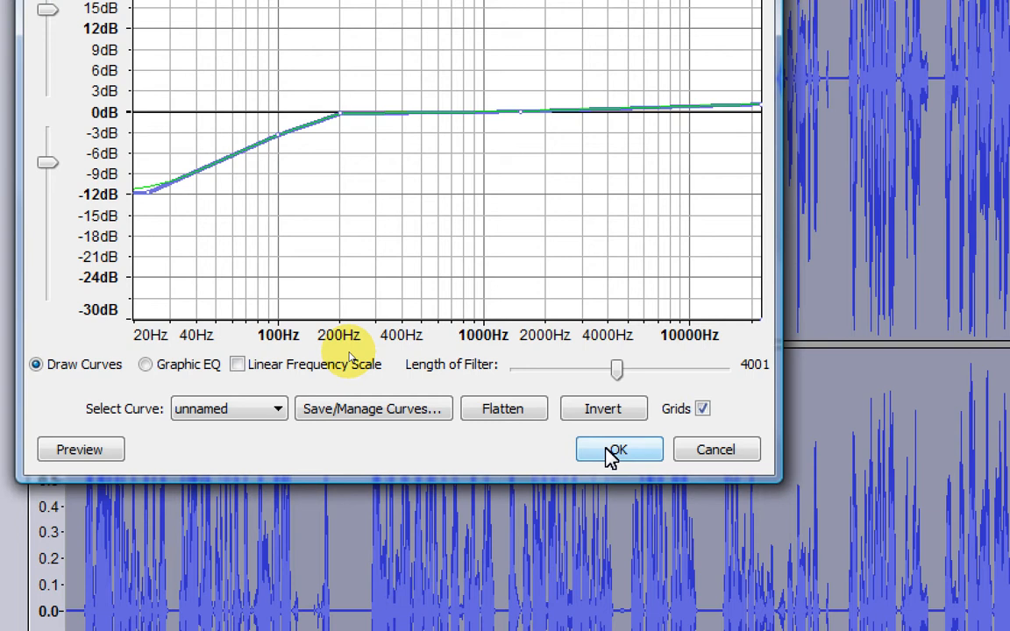
pyautogui.click(611, 452)
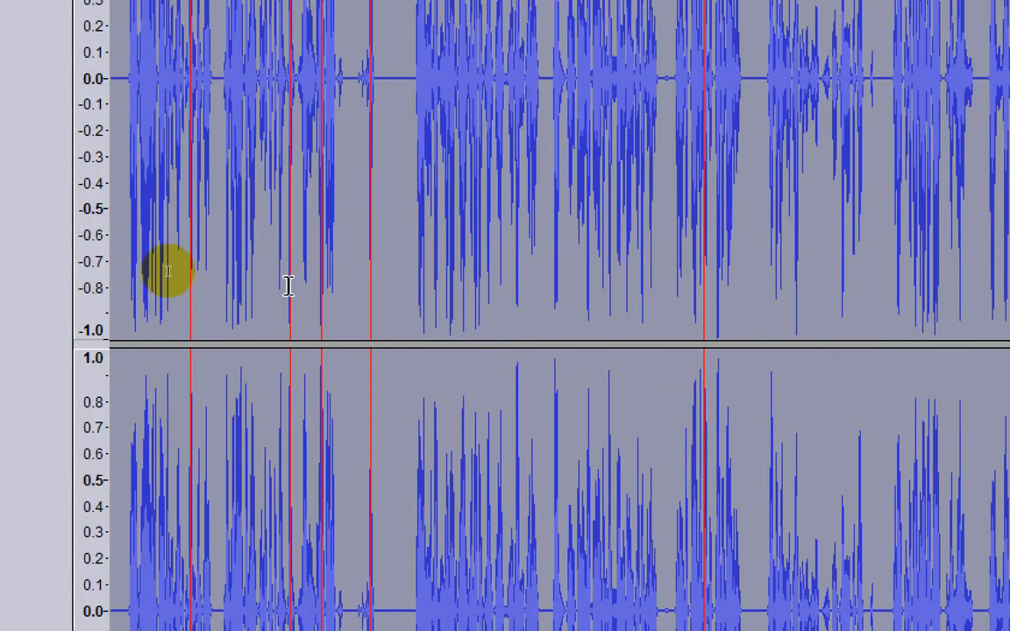
pyautogui.click(409, 152)
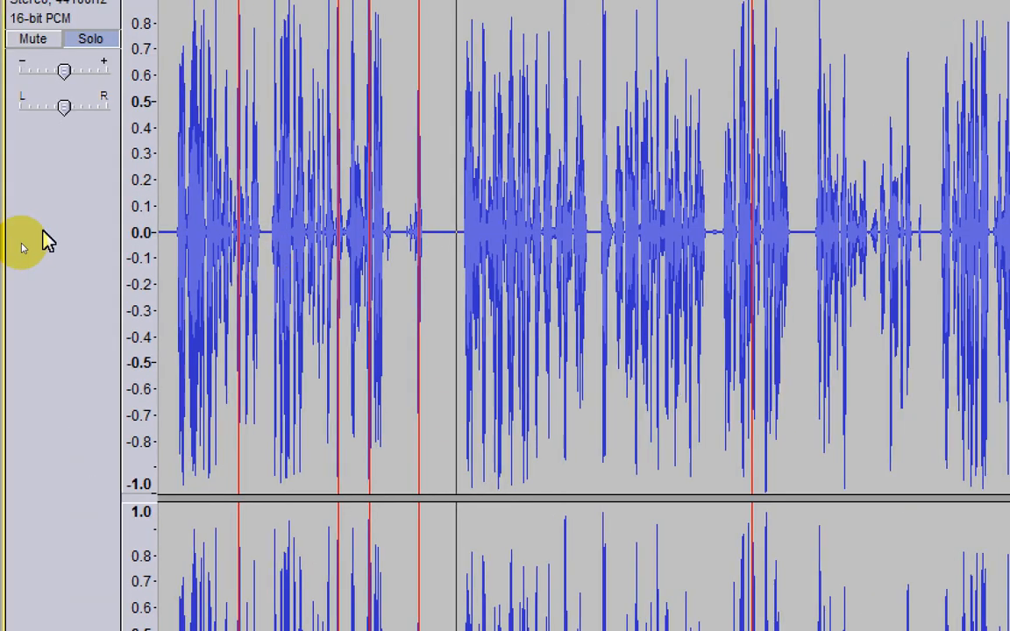
# Step: Select the whole Duplicate track and start exporting the selection to the Export folder as FLAC Files
pyautogui.click(44, 243)
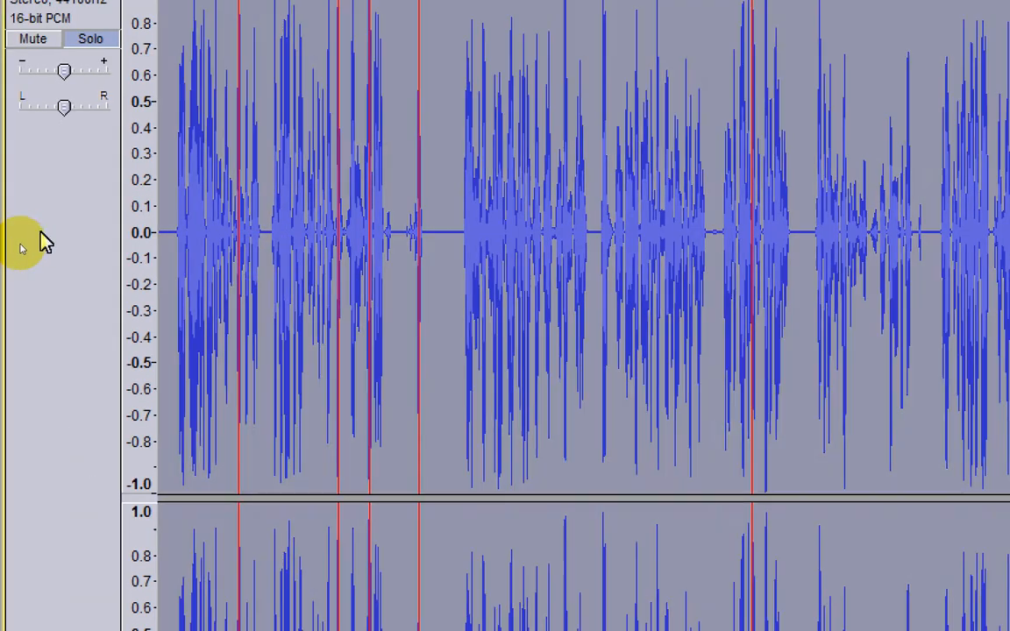
pyautogui.click(14, 11)
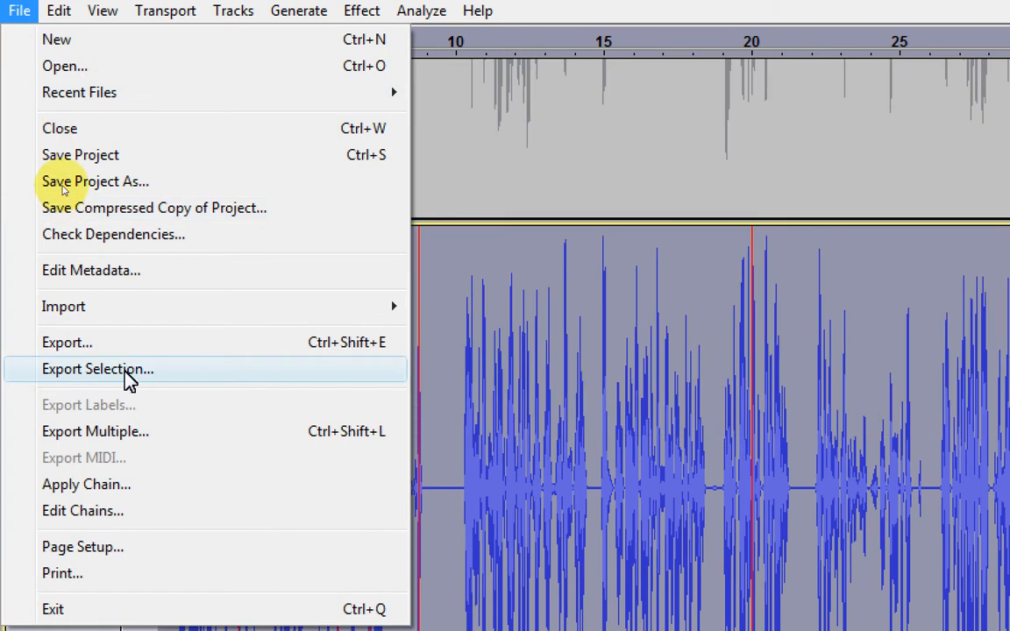
pyautogui.click(183, 382)
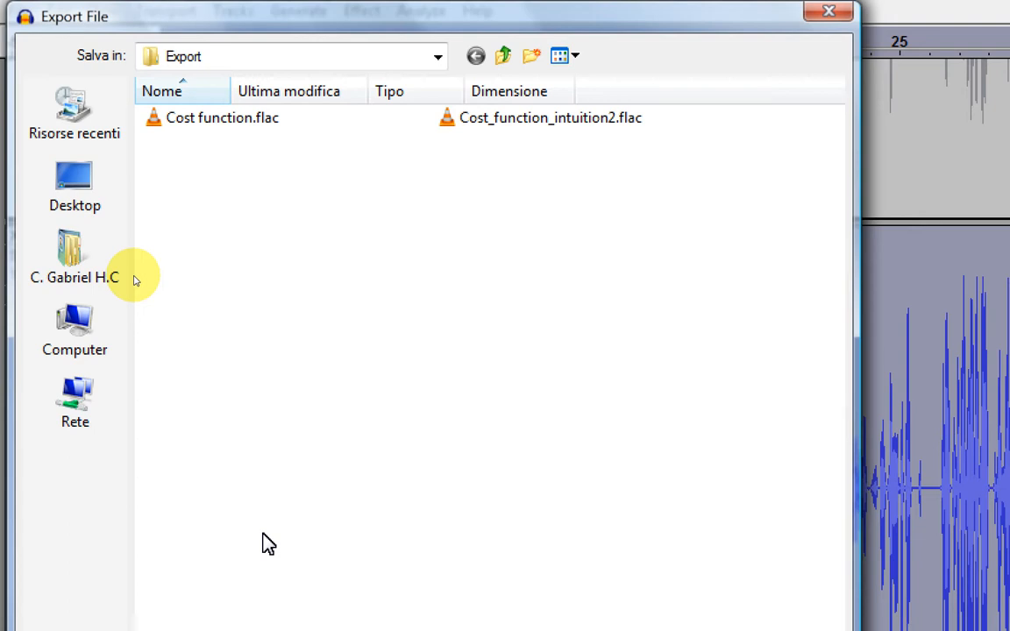
pyautogui.click(412, 564)
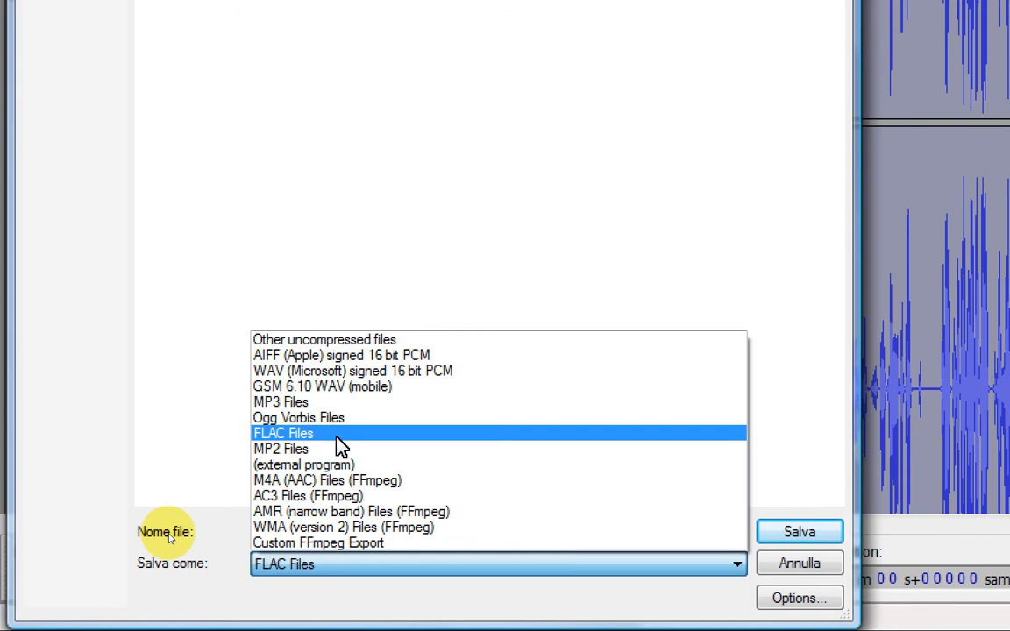
pyautogui.click(339, 437)
# Step: Set the FLAC options to level 8 (best) and 24 bit depth, and close the export dialog without saving
pyautogui.click(798, 598)
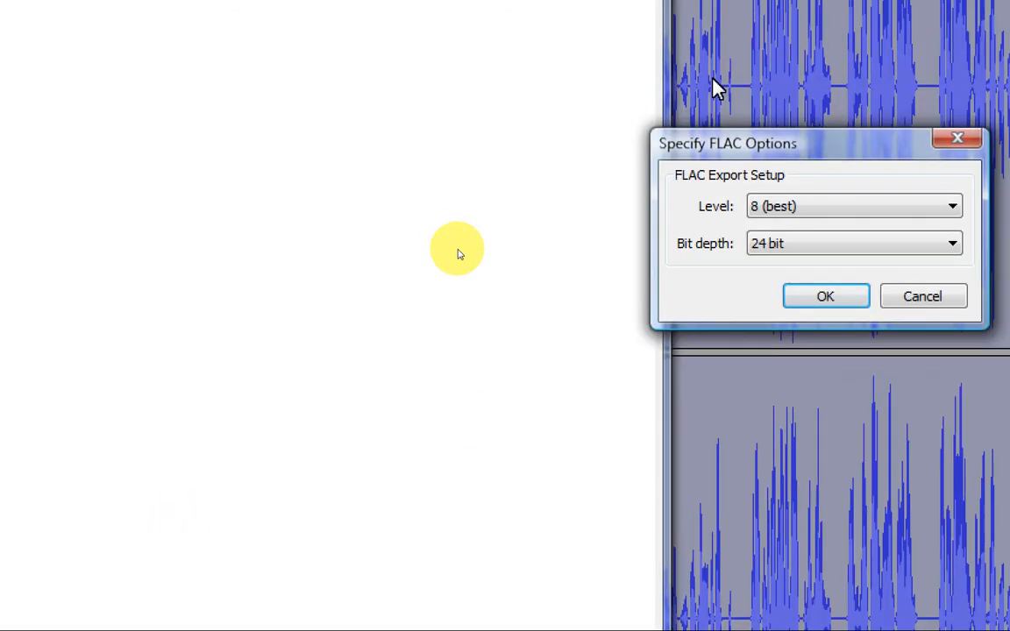
pyautogui.click(842, 206)
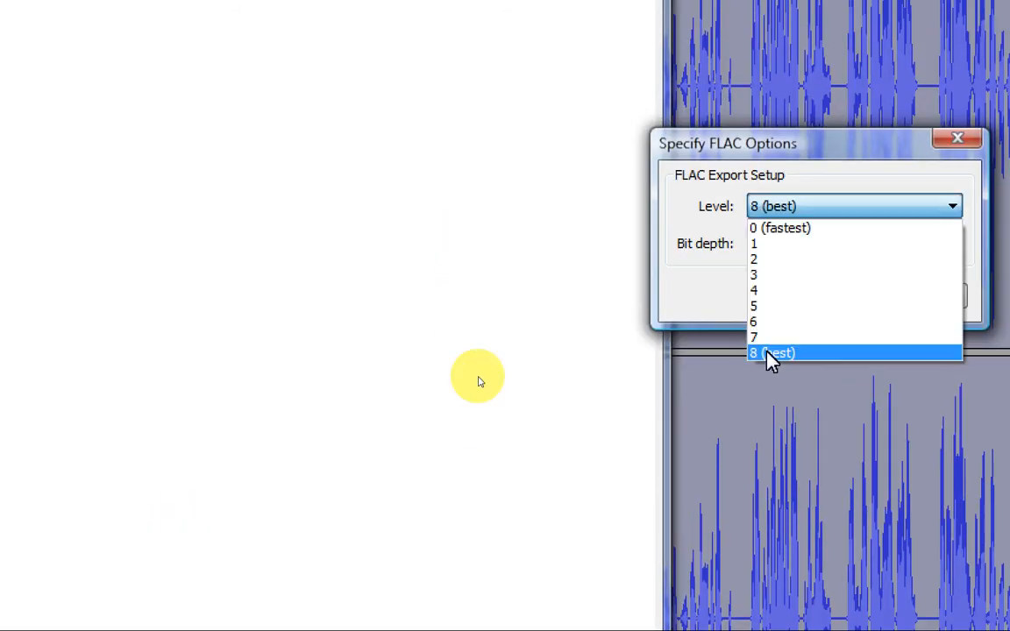
pyautogui.click(766, 355)
pyautogui.click(756, 245)
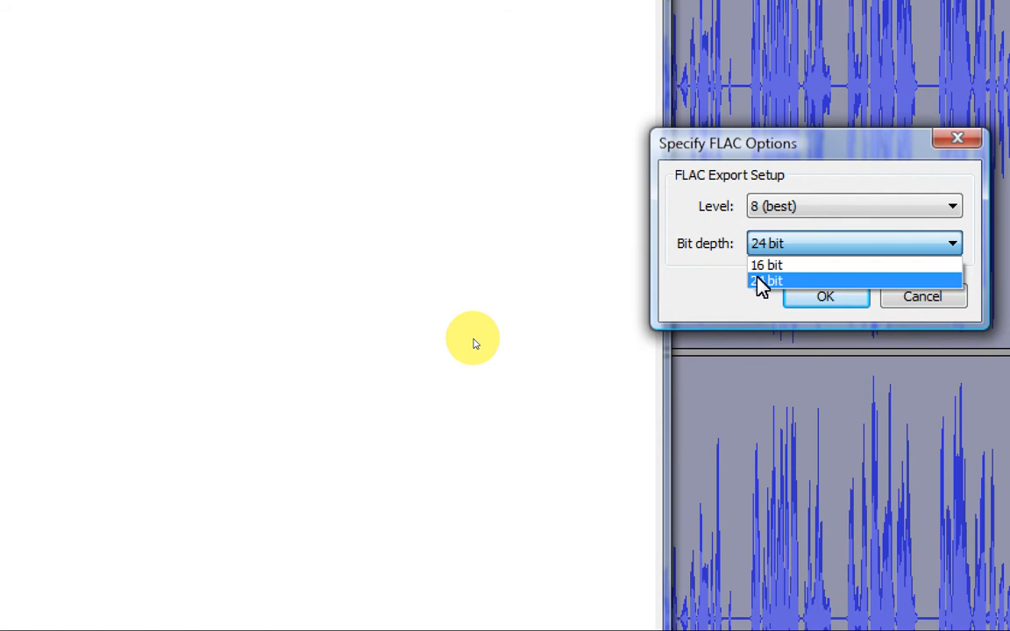
pyautogui.click(761, 281)
pyautogui.click(825, 296)
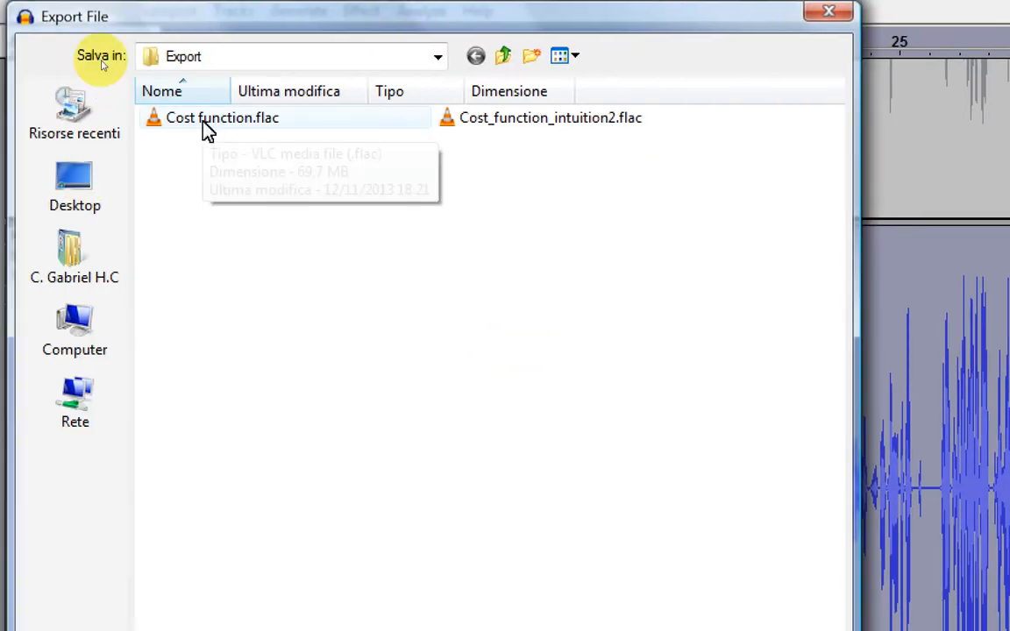
pyautogui.click(828, 12)
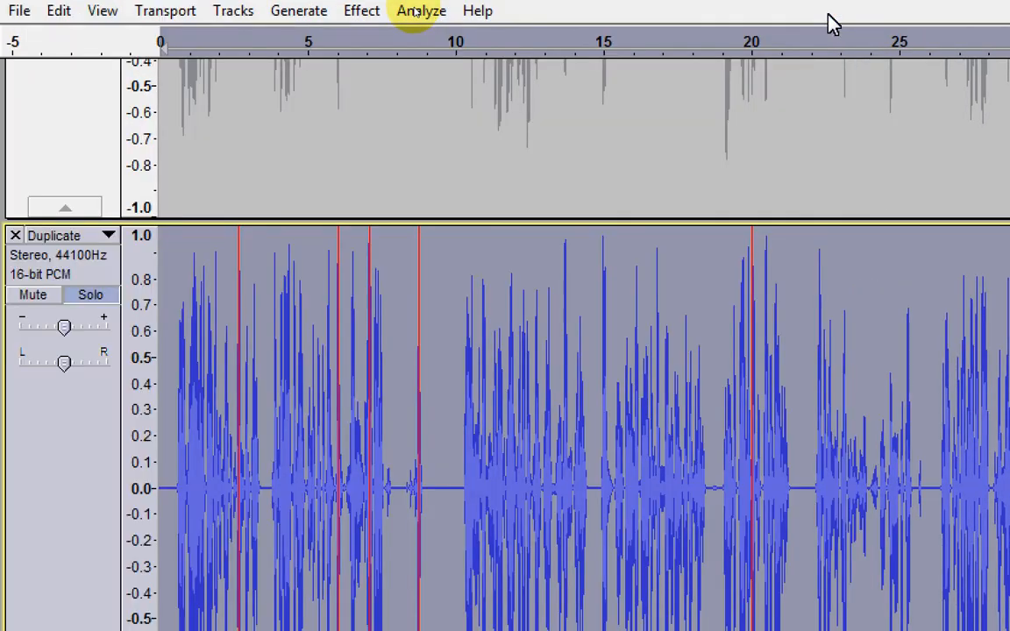
# Step: Switch to the Command Prompt and give the ffmpeg command "J:\RemasteredML\Export\Cost function.flac" as its second input after Cost function.mp4
pyautogui.hotkey('alt', 'Tab')
pyautogui.hotkey('alt', 'Tab')
pyautogui.hotkey('alt', 'Tab')
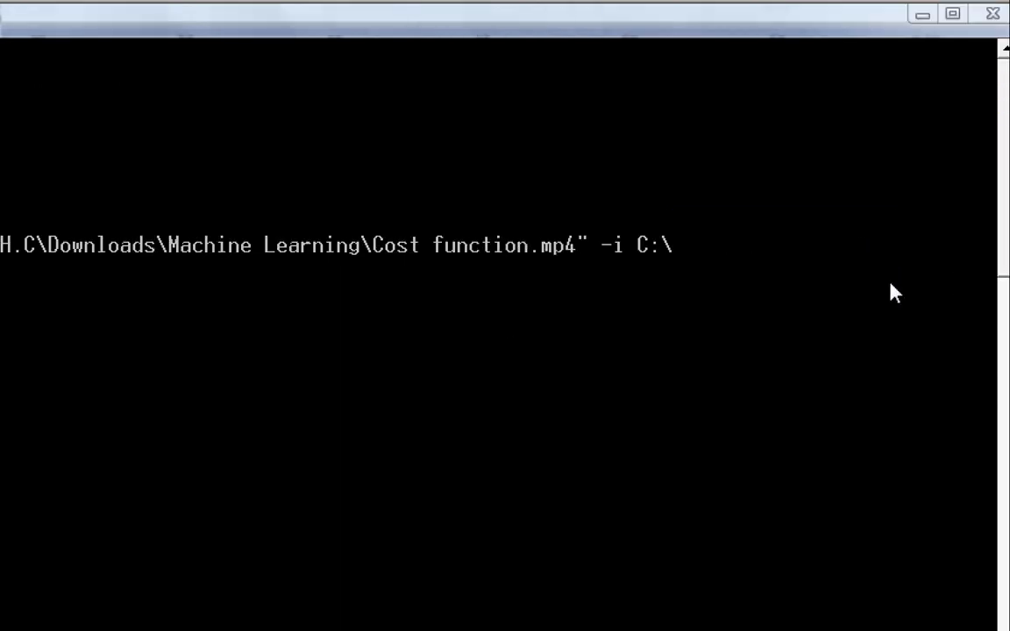
pyautogui.press('BackSpace')
pyautogui.write('J')
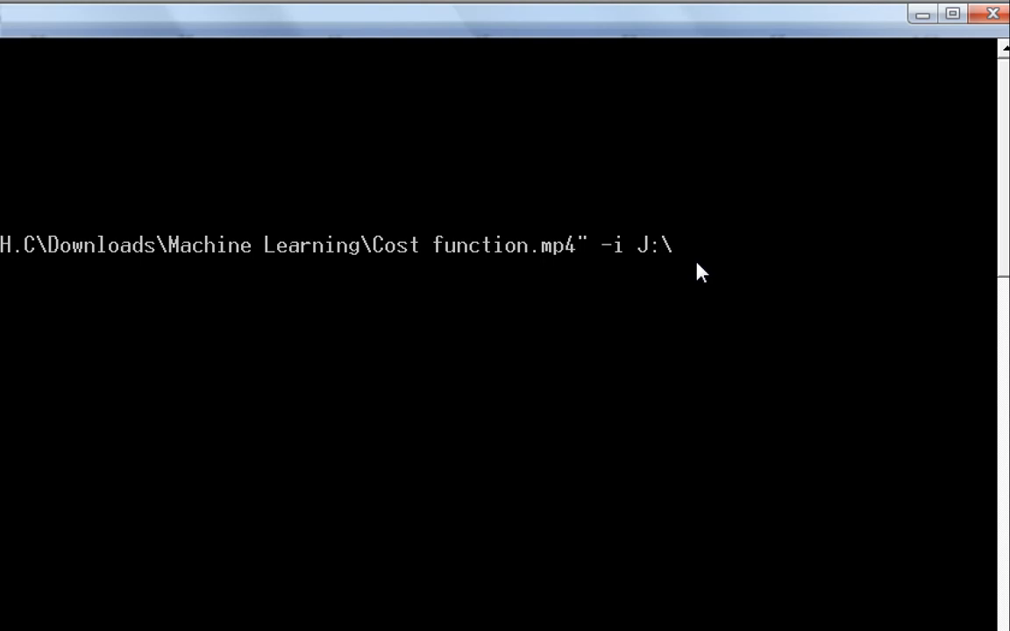
pyautogui.write('RemasteredML\\e')
pyautogui.press('Tab')
pyautogui.write('\\c')
pyautogui.press('Tab')
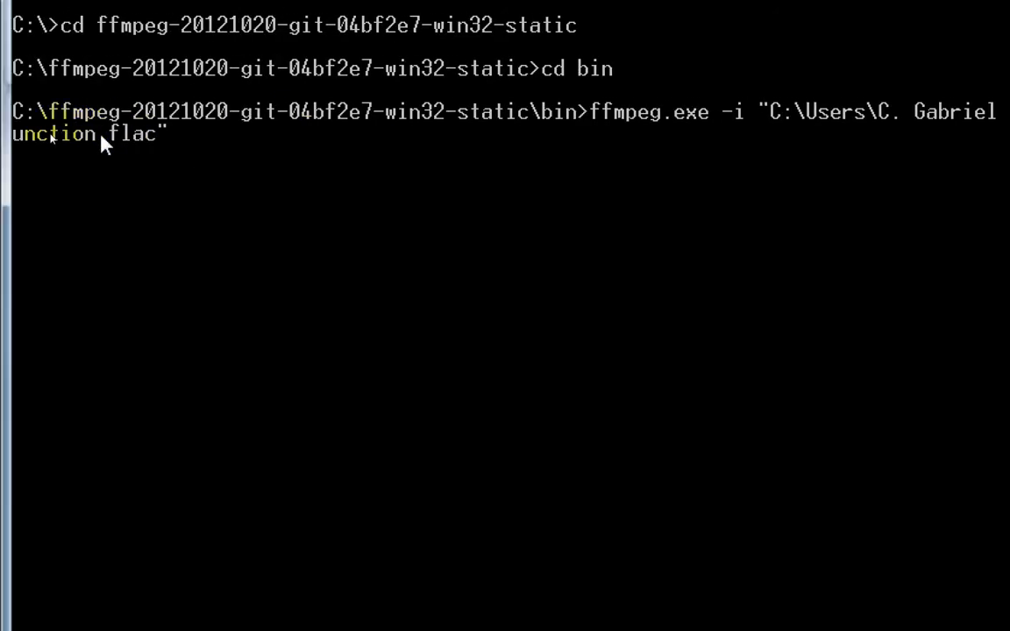
# Step: Add -map 0:0 and -map 1:0 to the ffmpeg command and copy the video stream with -vcodec copy
pyautogui.write('-map 0:0 -map ')
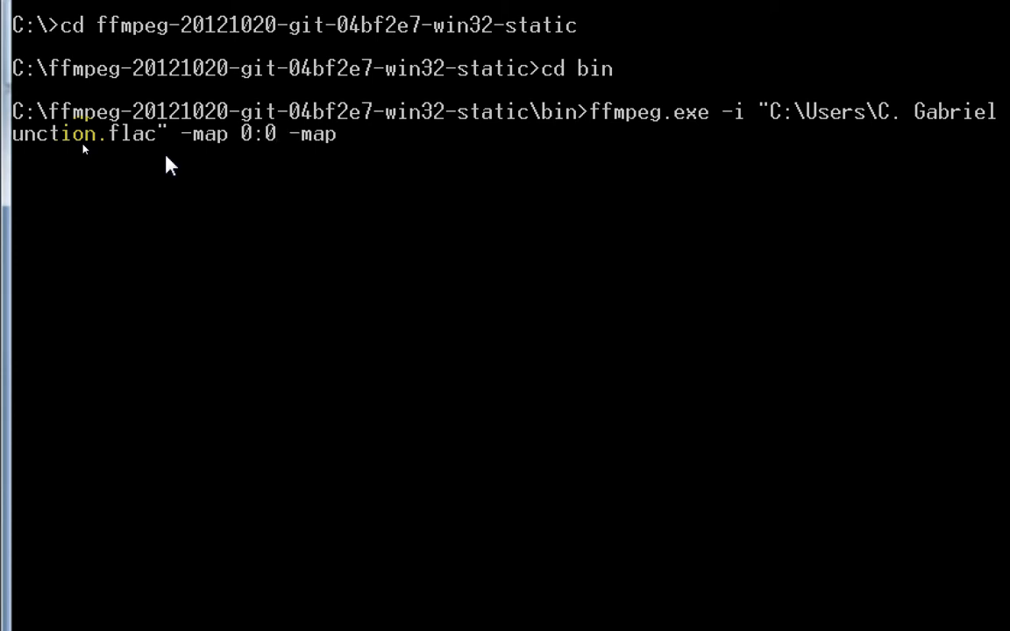
pyautogui.write('1:0')
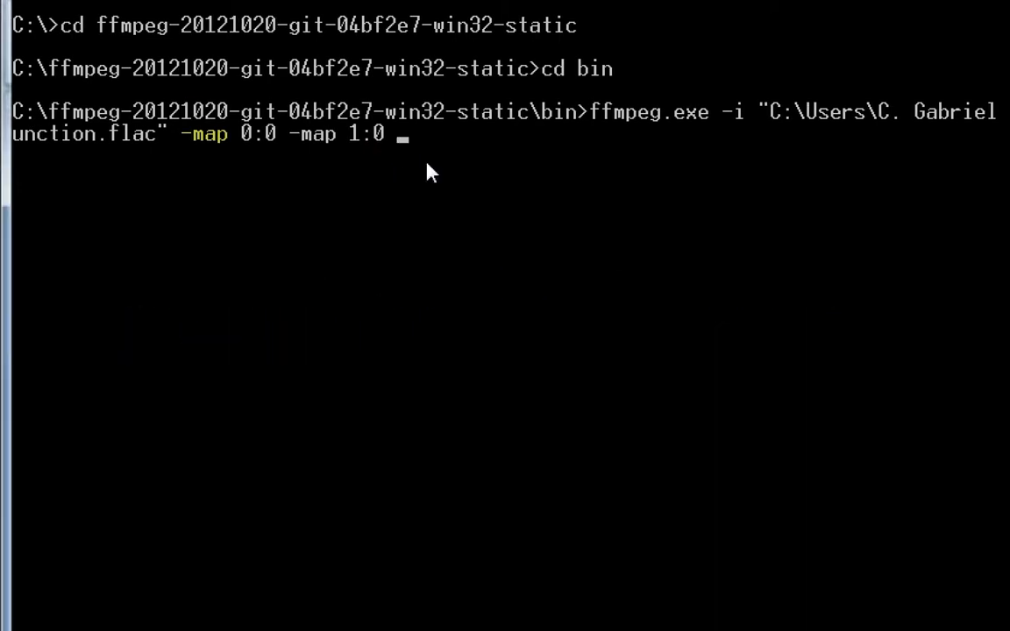
pyautogui.write('-vcodec copy')
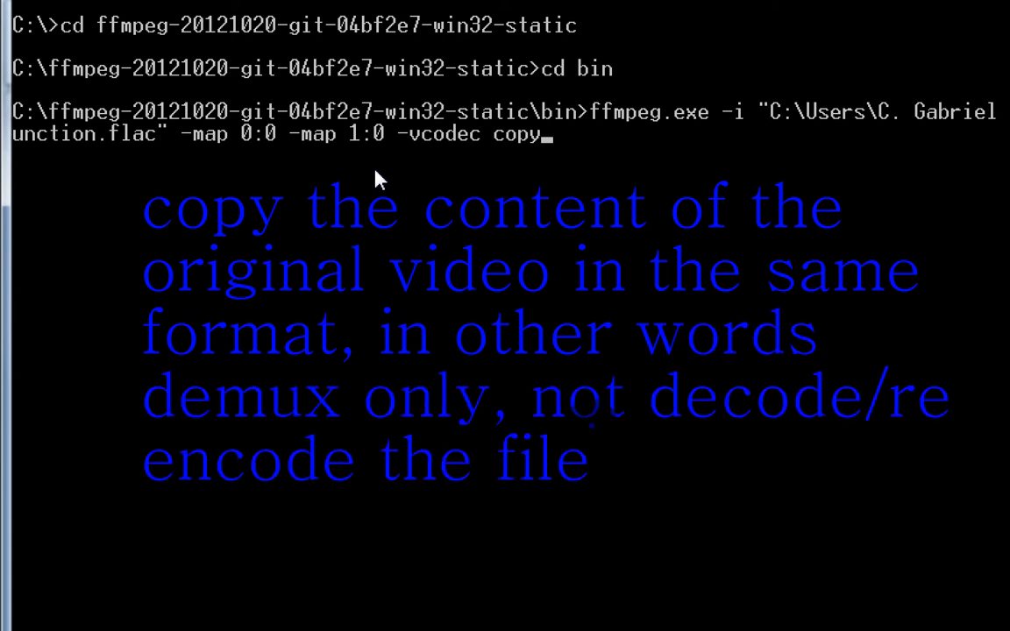
# Step: Encode the audio with -acodec libmp3lame -b:a 128k -ac 2 and run the ffmpeg command with output remastered_cost_function.mp4
pyautogui.write('-acodec ')
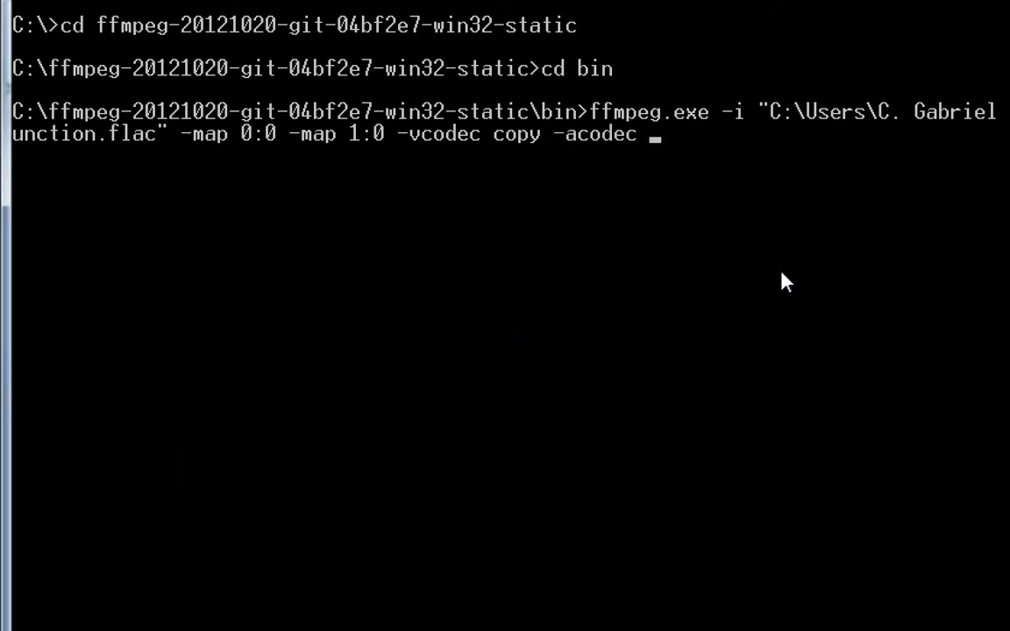
pyautogui.write('libmp3lame')
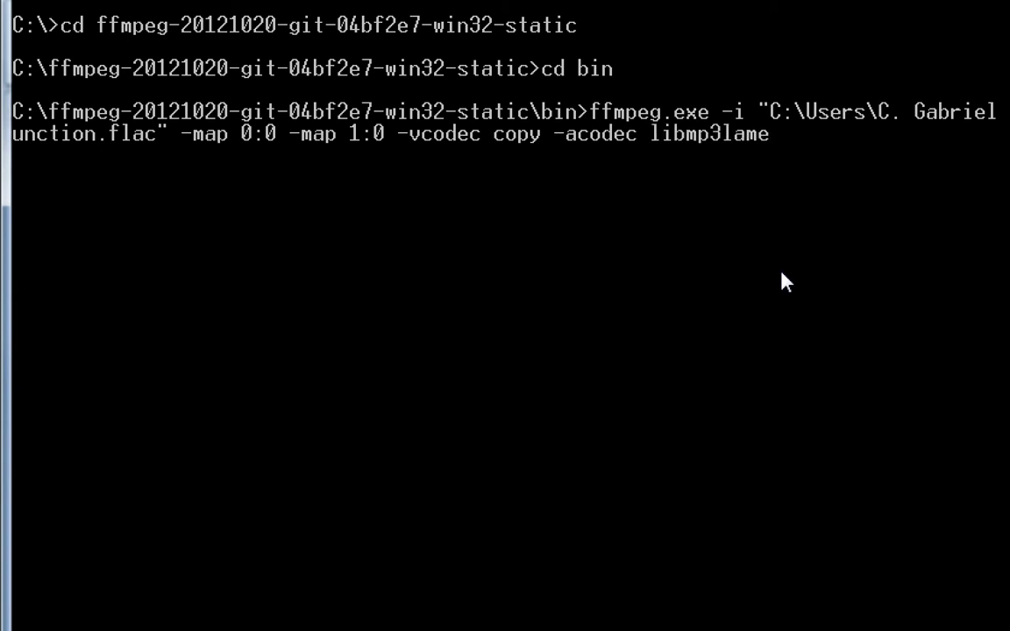
pyautogui.write(' -ac ')
pyautogui.write('2')
pyautogui.write('-b:a ')
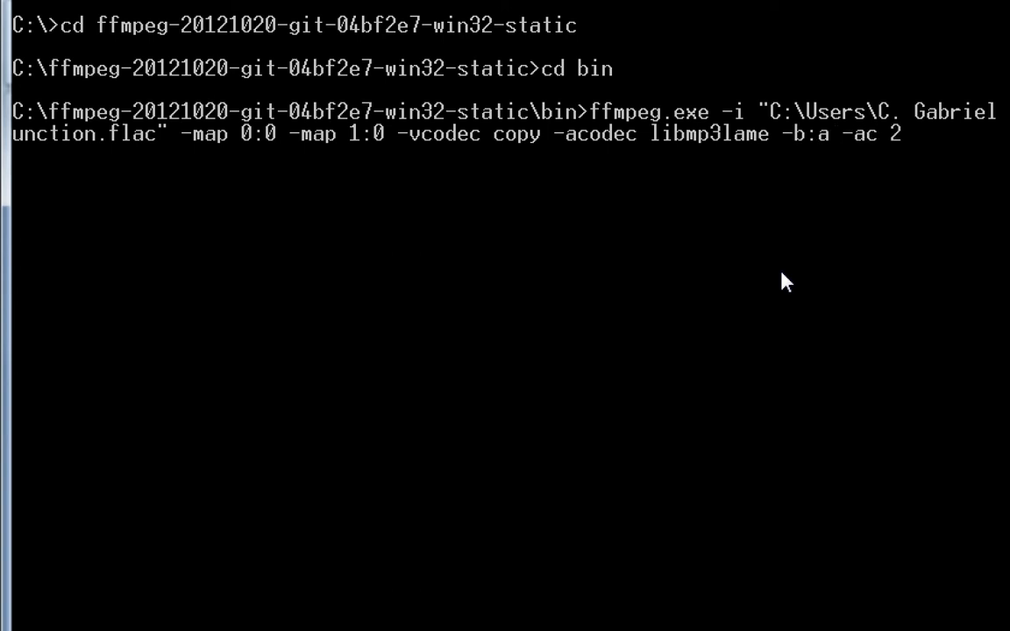
pyautogui.write('128k')
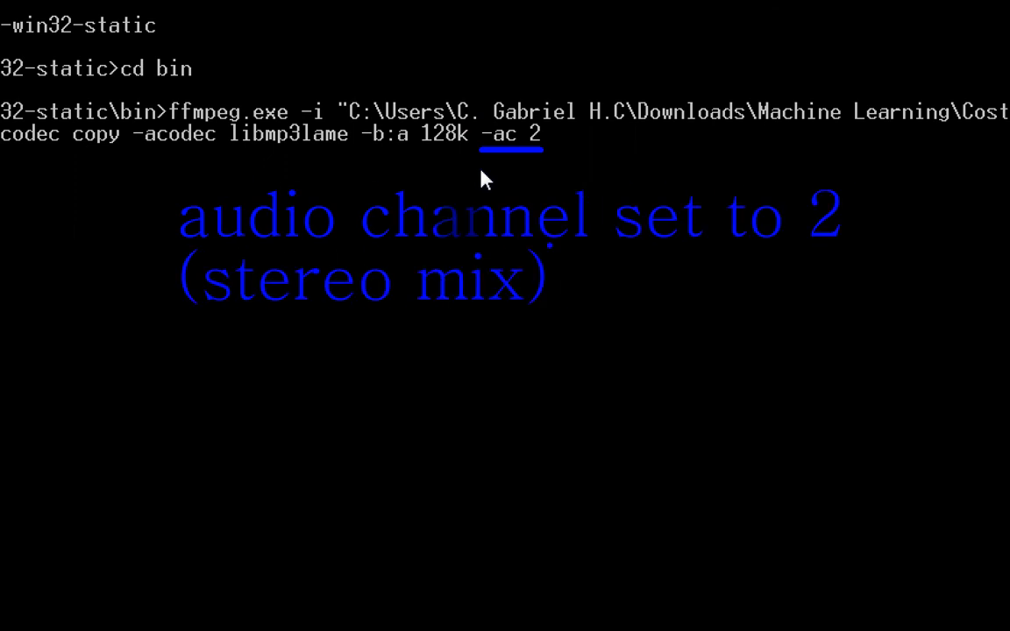
pyautogui.write('remastered_cost_function.mp4')
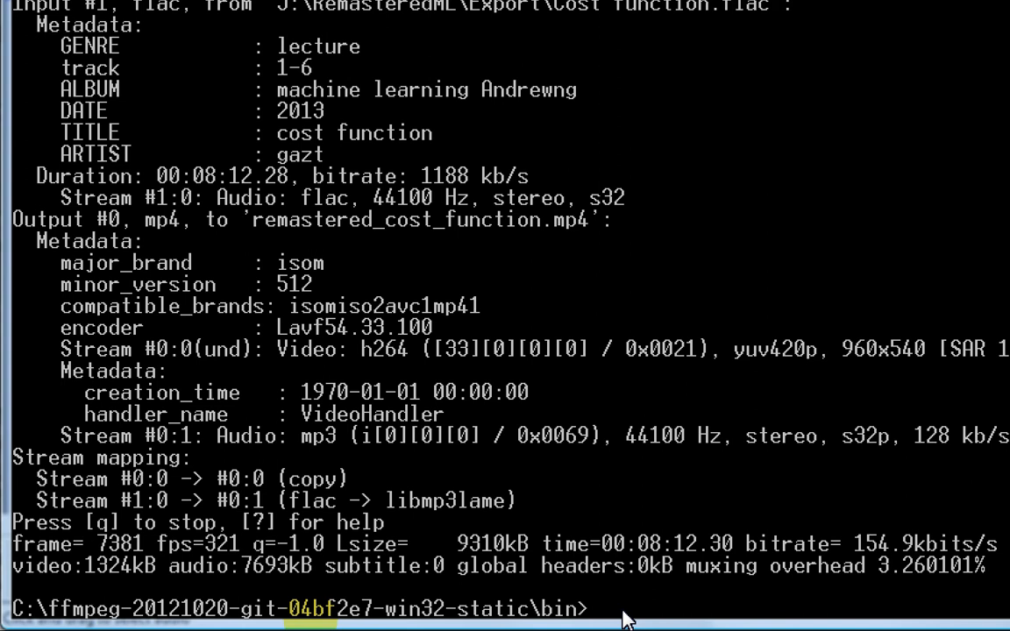
# Step: Open remastered_cost_function.mp4 from the command line for playback
pyautogui.write('remas')
pyautogui.press('Tab')
pyautogui.press('Return')
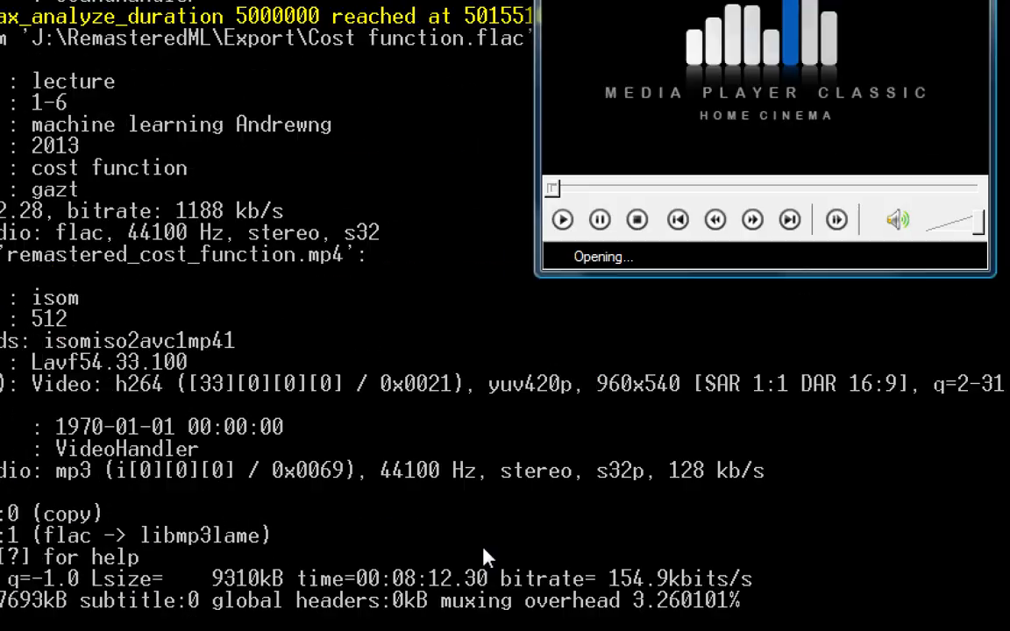